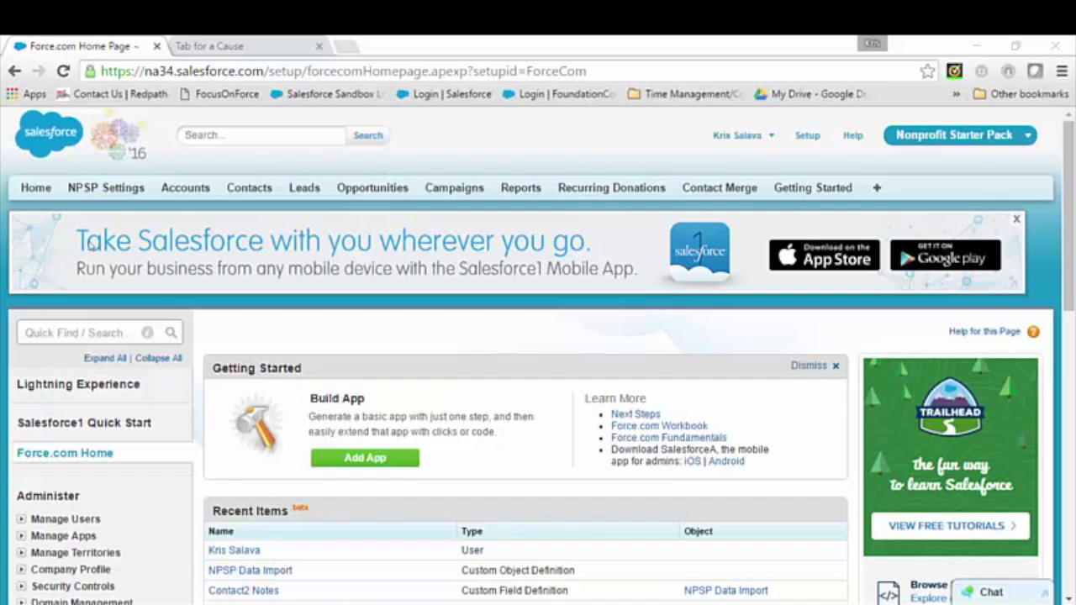
Find Account Settings through the setup search and open its page
click(56, 333)
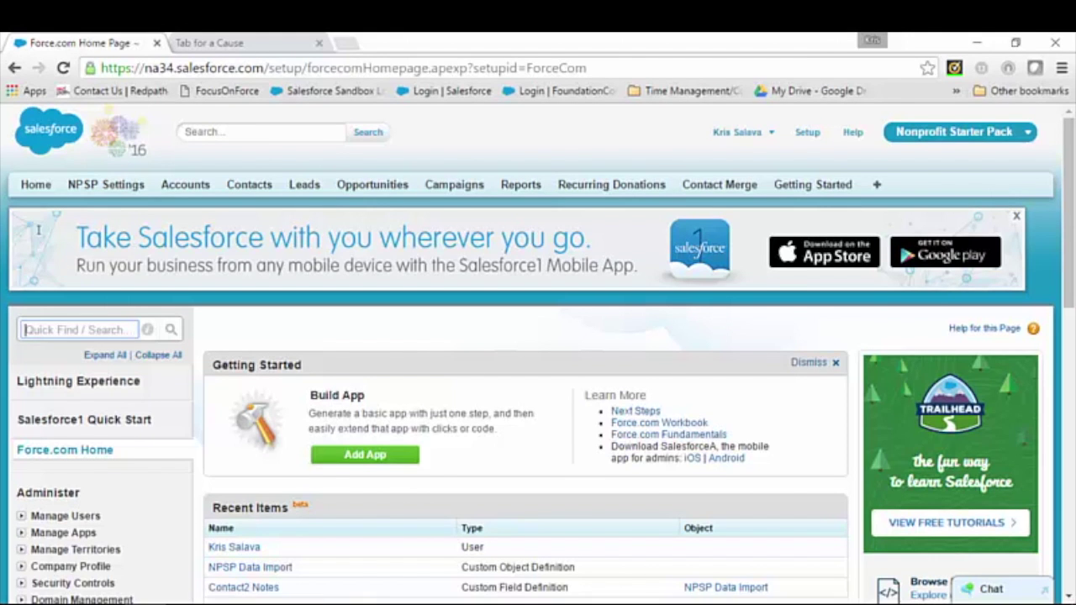
text(A)
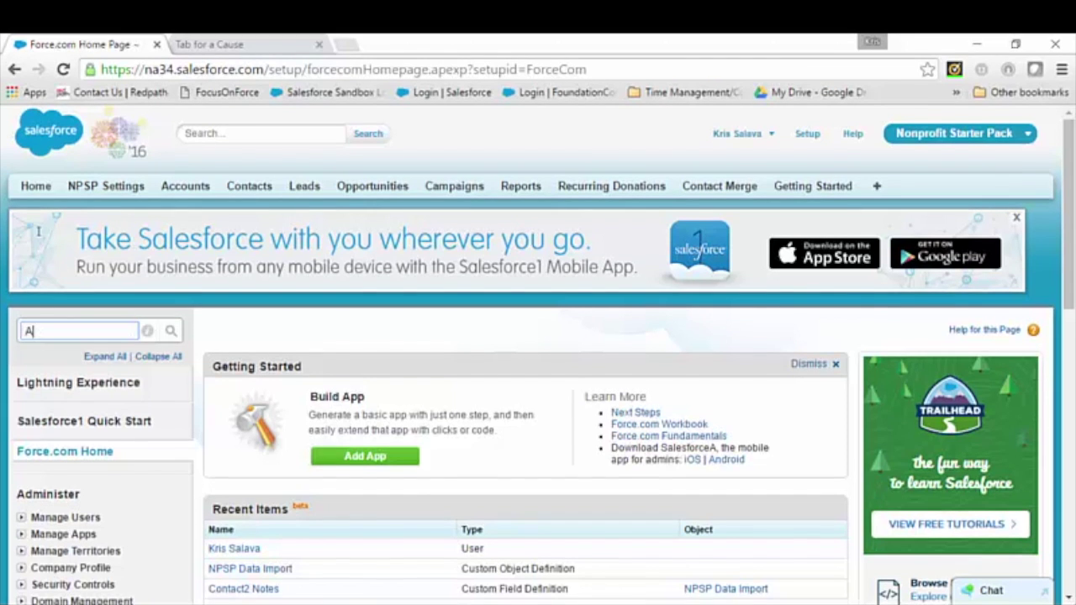
text(ccount)
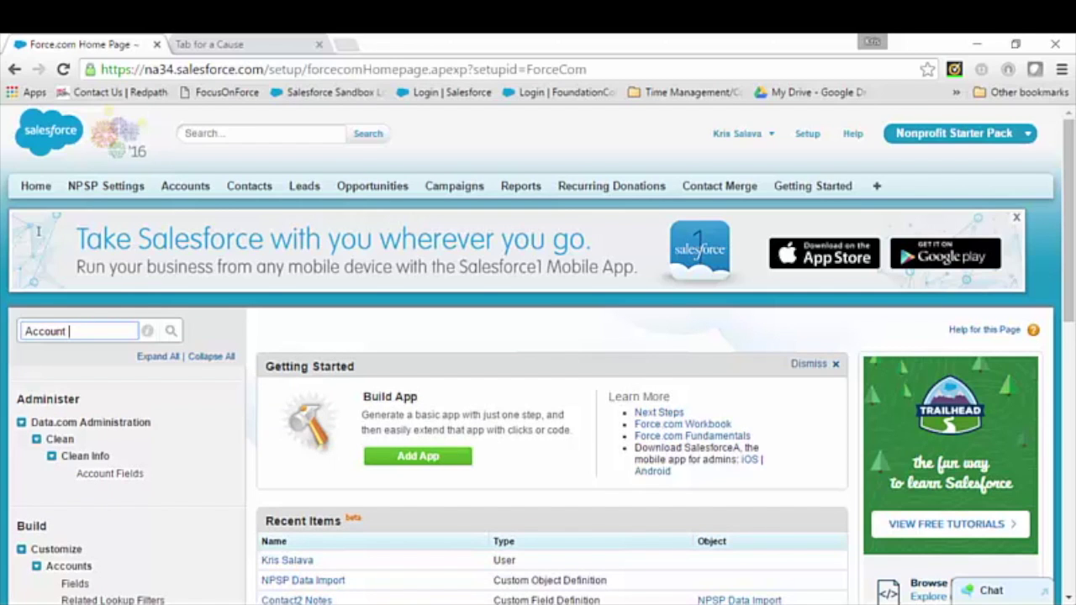
text( Setting)
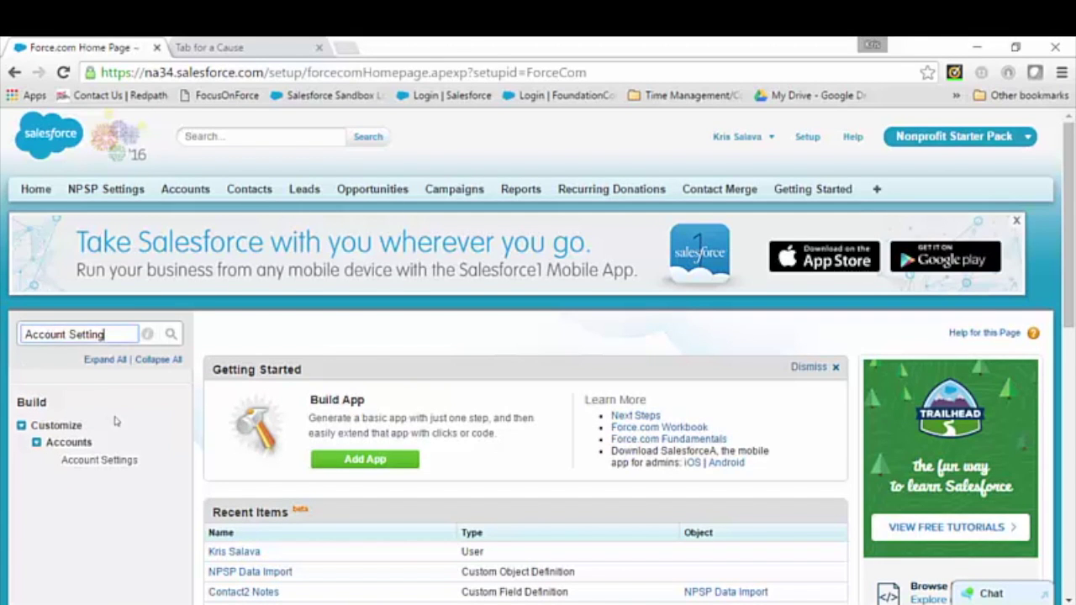
click(117, 461)
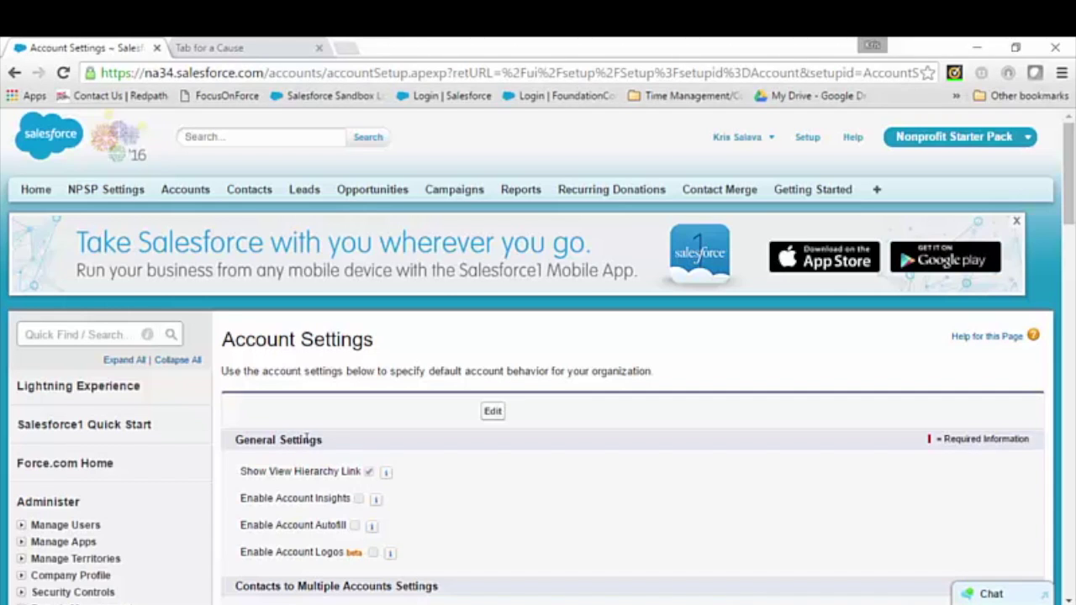
Enable the option that allows users to relate a contact to multiple accounts and save the account settings
scroll(406, 468, down, 1)
scroll(406, 468, down, 2)
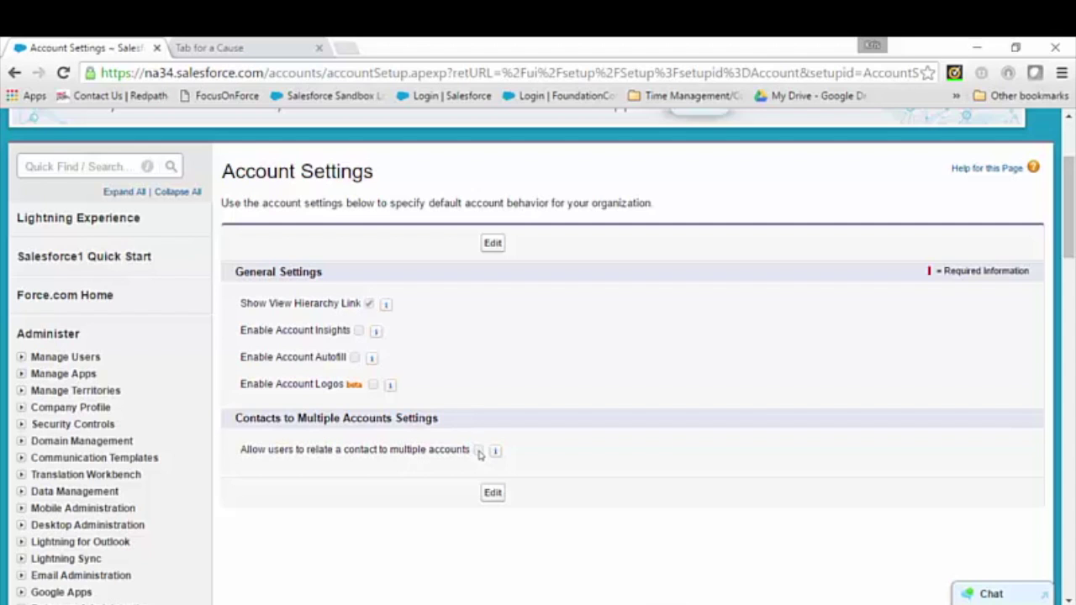
click(493, 494)
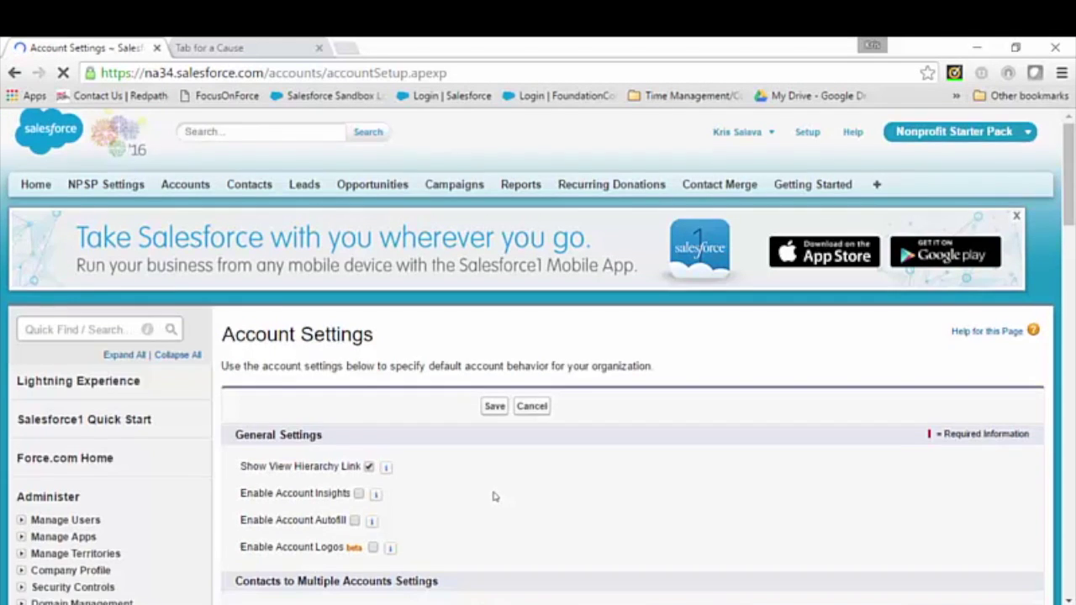
scroll(494, 496, down, 2)
click(477, 451)
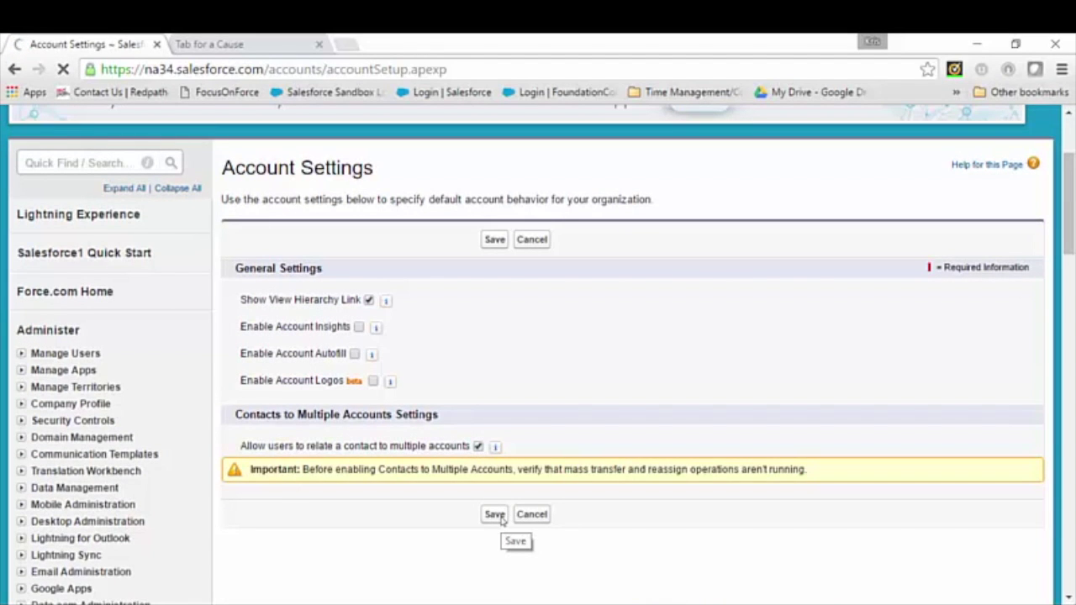
click(494, 514)
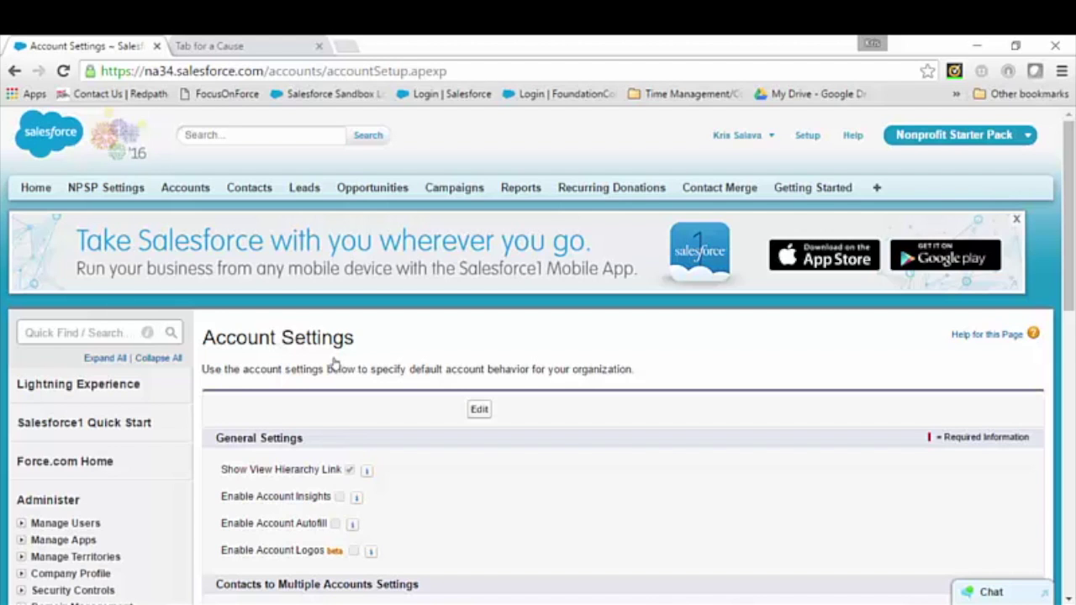
Open the Account Contact Relationship Layout for editing from the Account Contact Relationships page layouts
scroll(501, 521, down, 4)
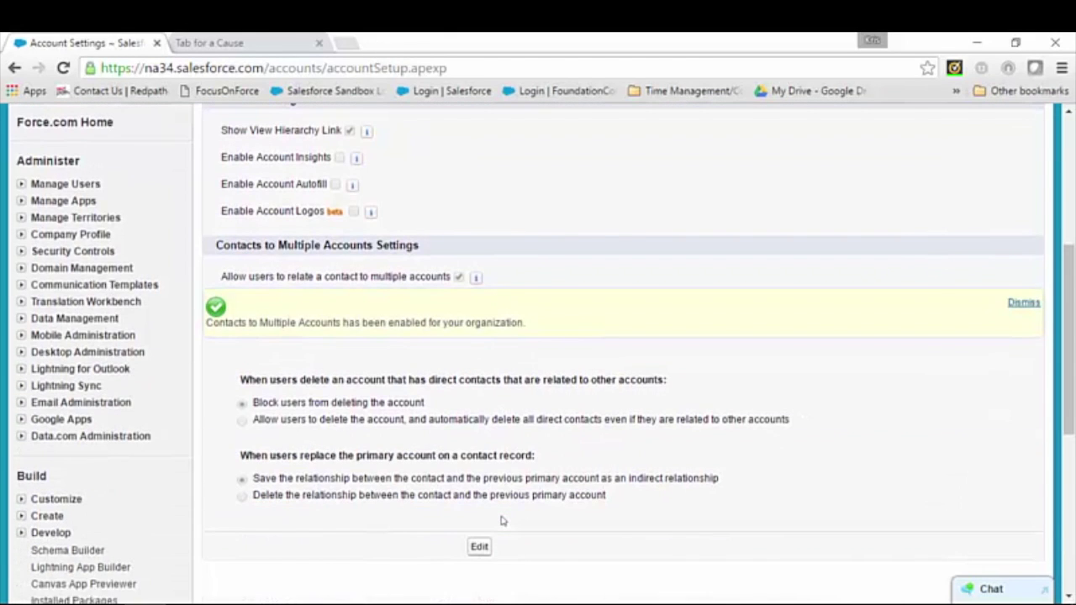
scroll(501, 521, down, 2)
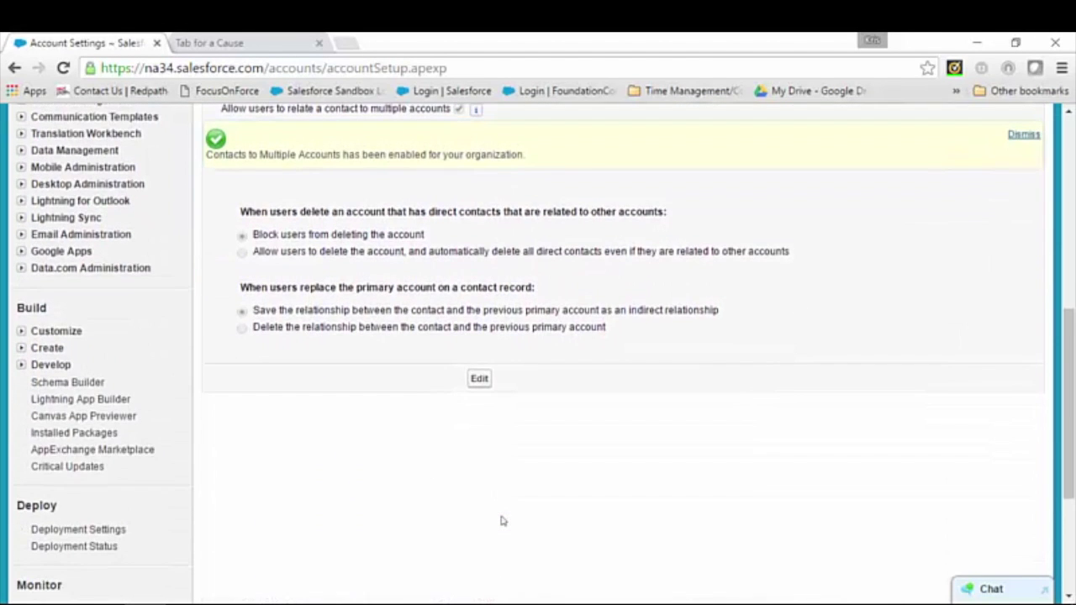
scroll(502, 521, down, 1)
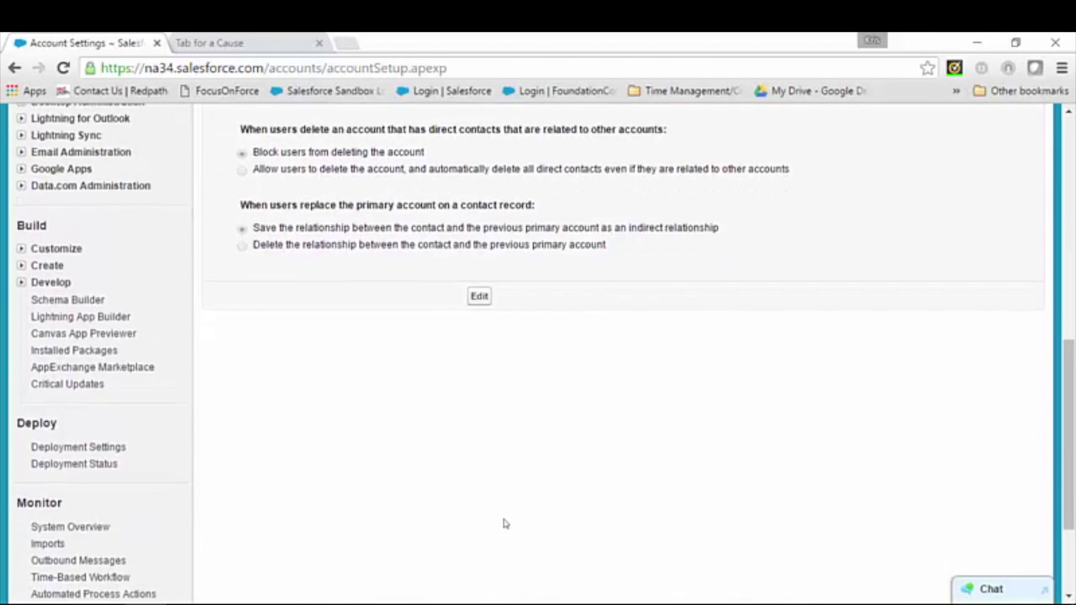
scroll(501, 521, up, 2)
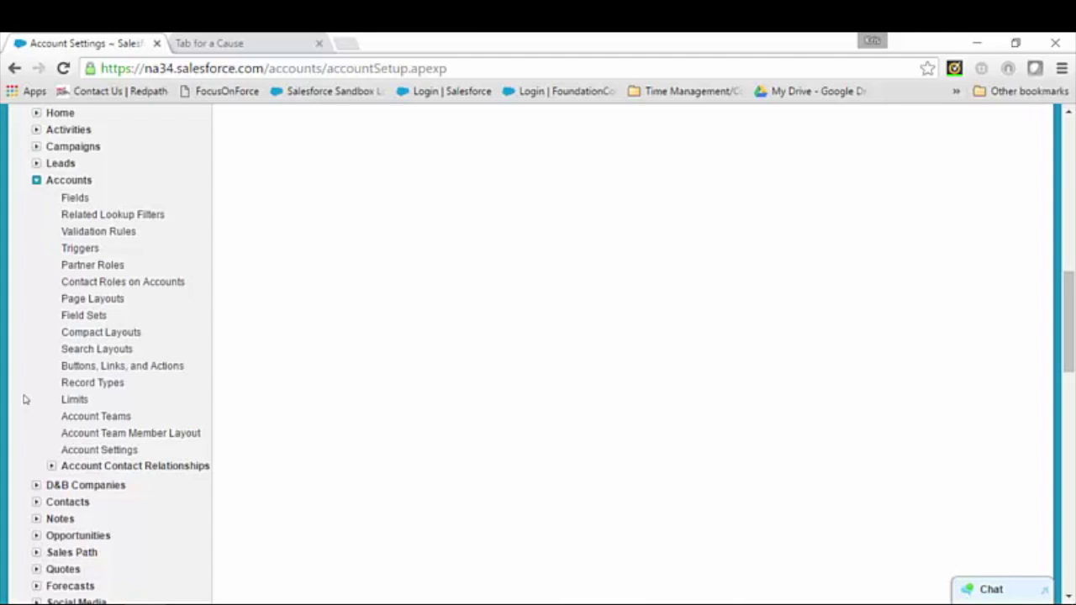
click(52, 466)
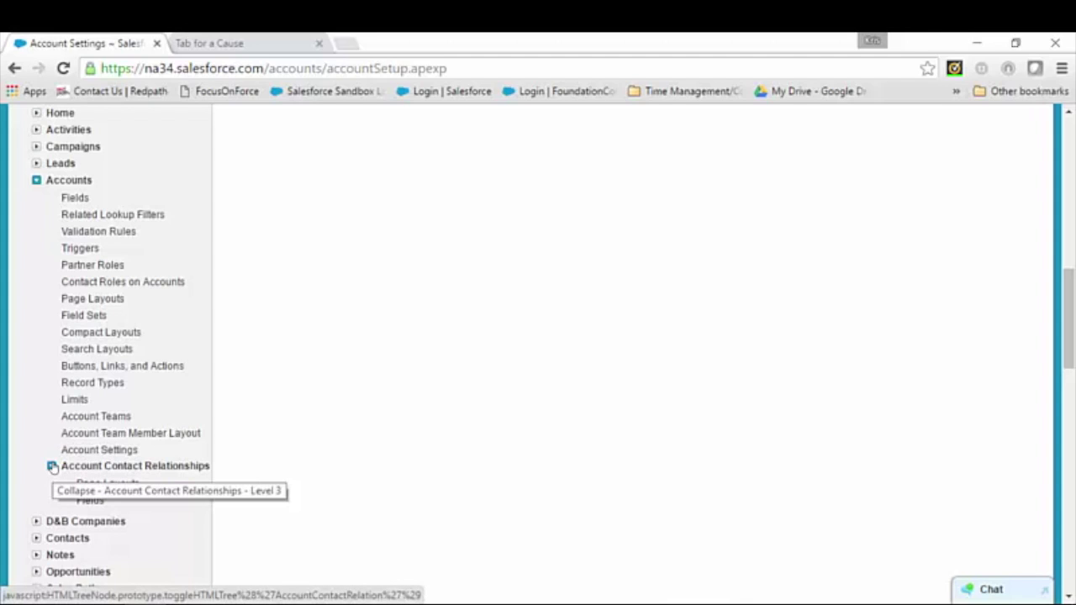
click(108, 484)
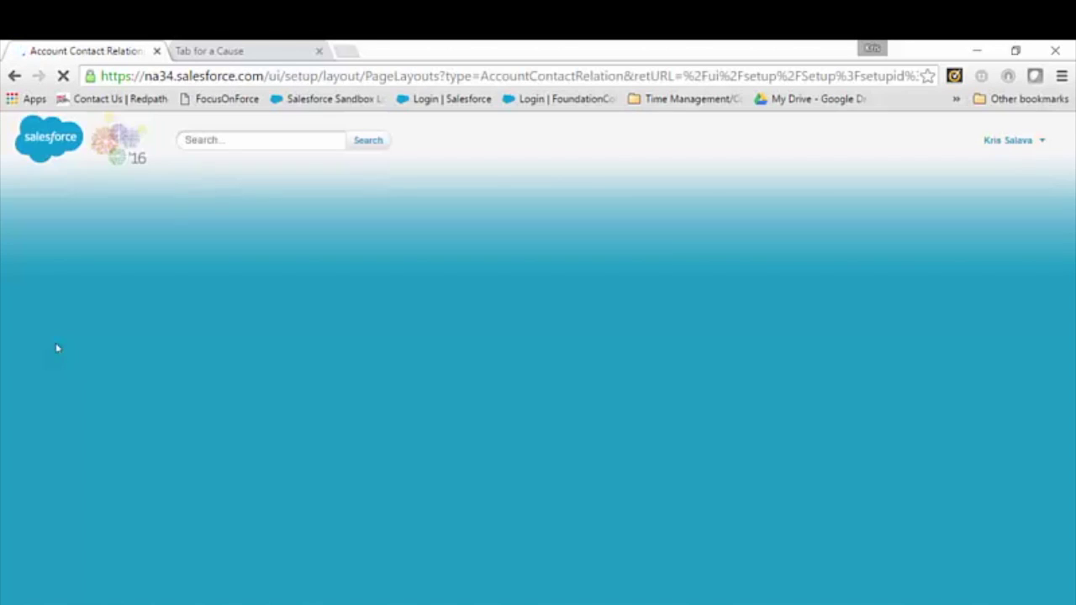
scroll(390, 420, down, 1)
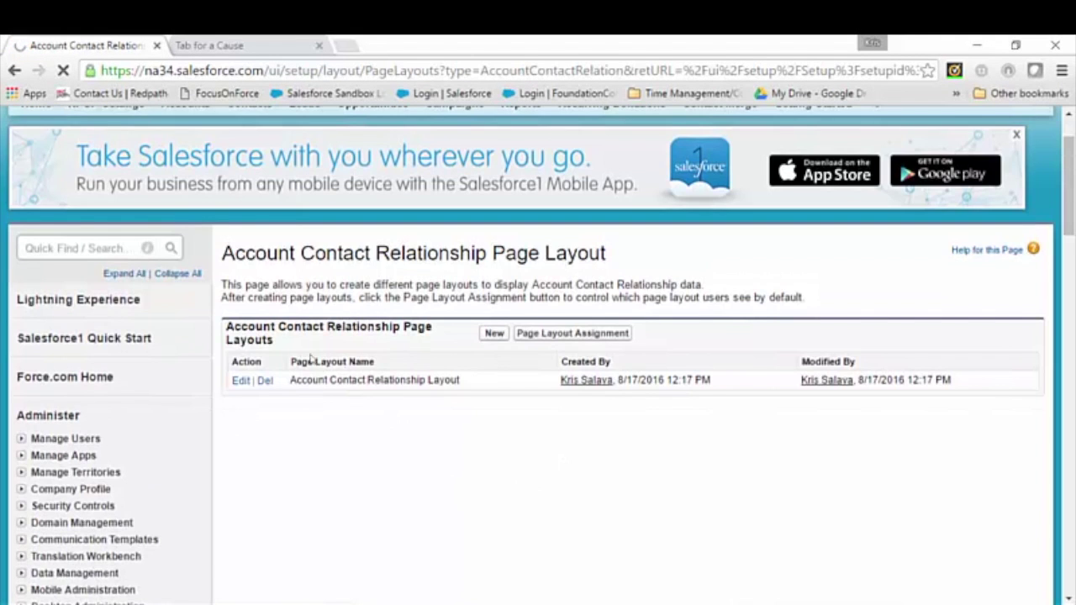
click(240, 379)
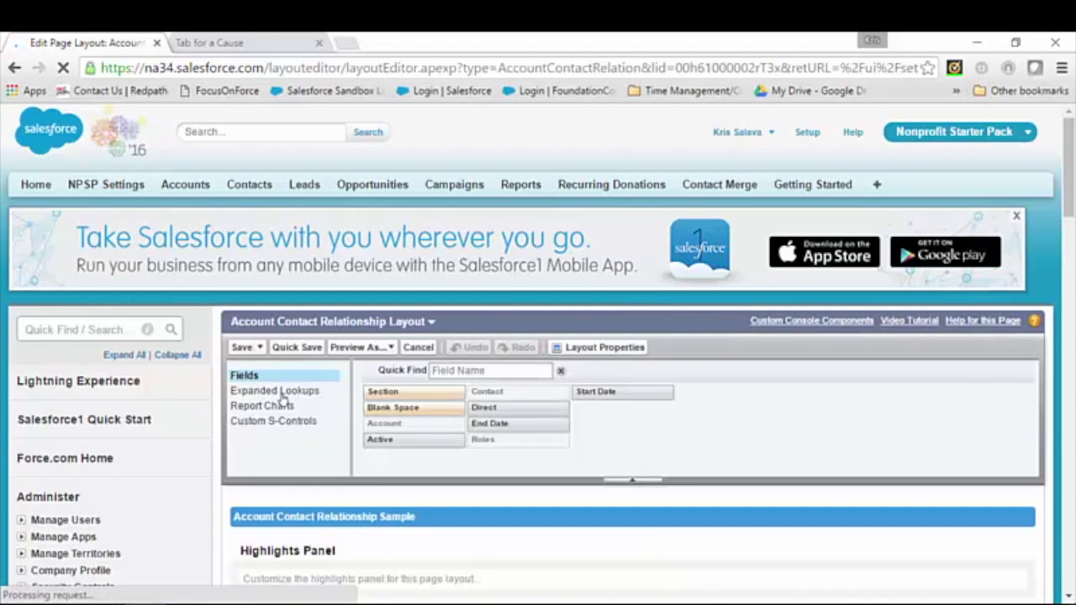
Add the Direct field above Account and the Active field above Roles in the relationship information section, and save the layout
scroll(297, 435, down, 3)
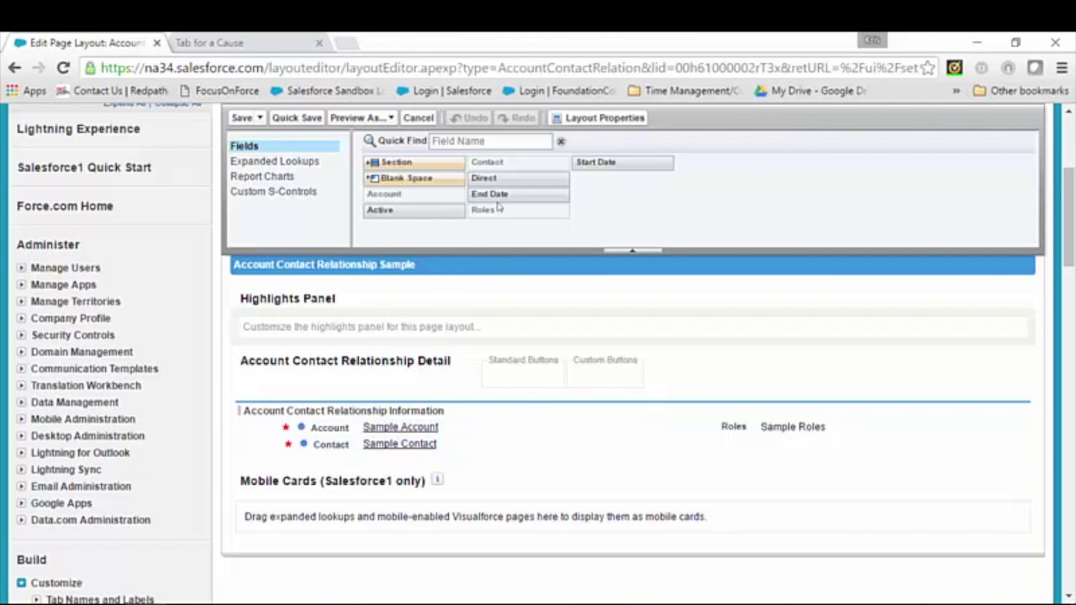
drag(484, 178, 471, 423)
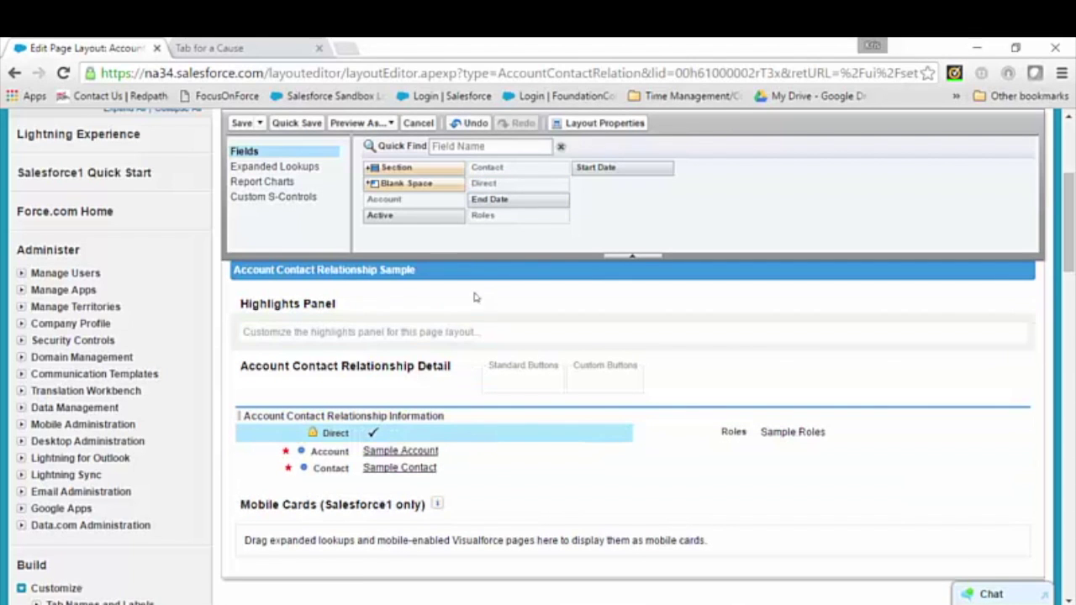
drag(421, 215, 704, 432)
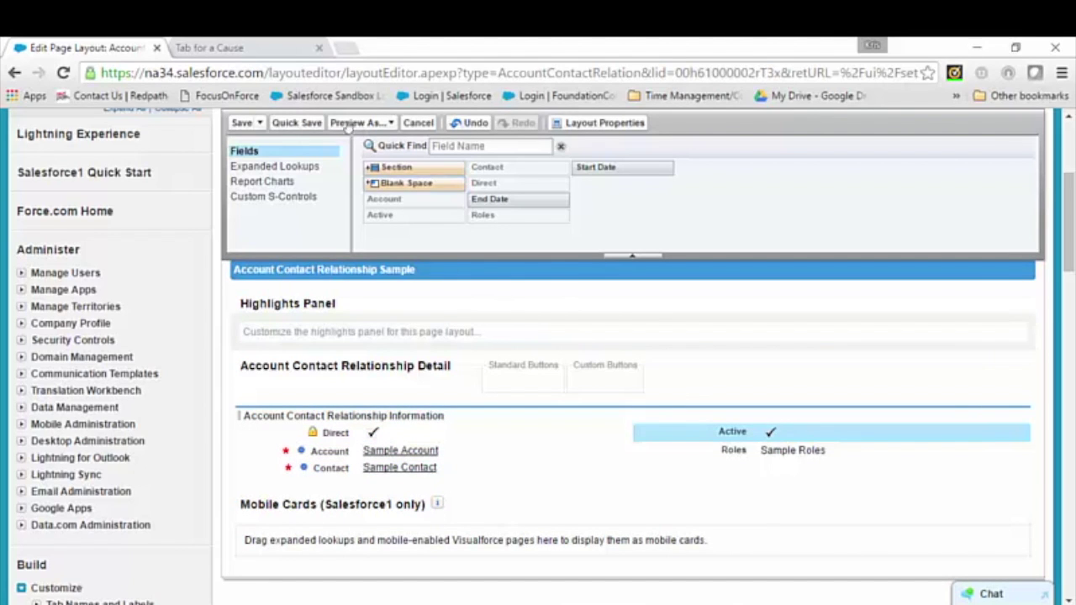
click(243, 124)
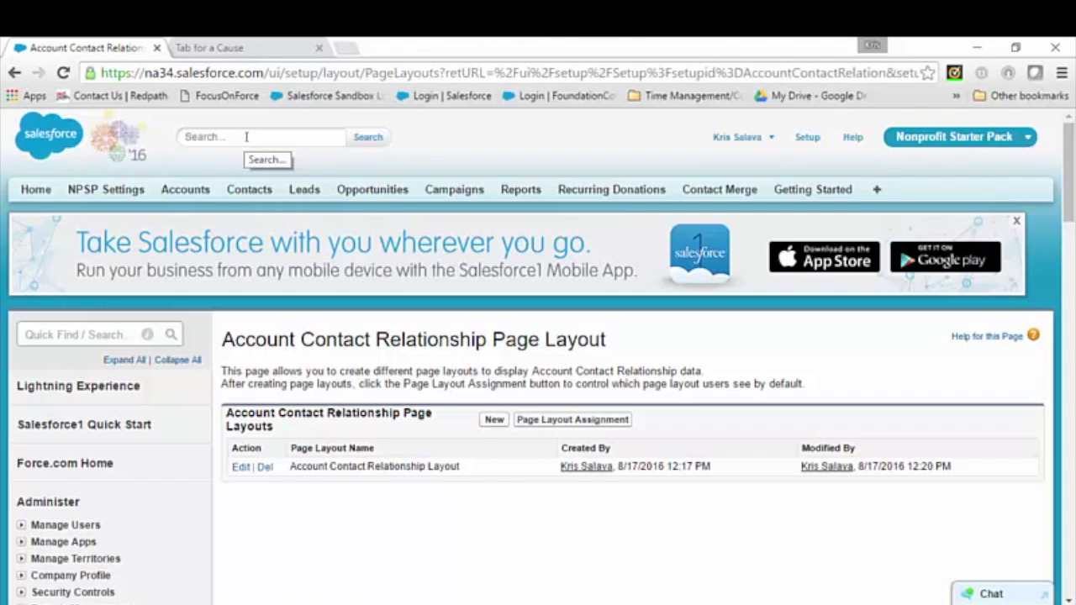
Open the Account Layout for editing from the page layouts of the Accounts object
scroll(71, 463, down, 4)
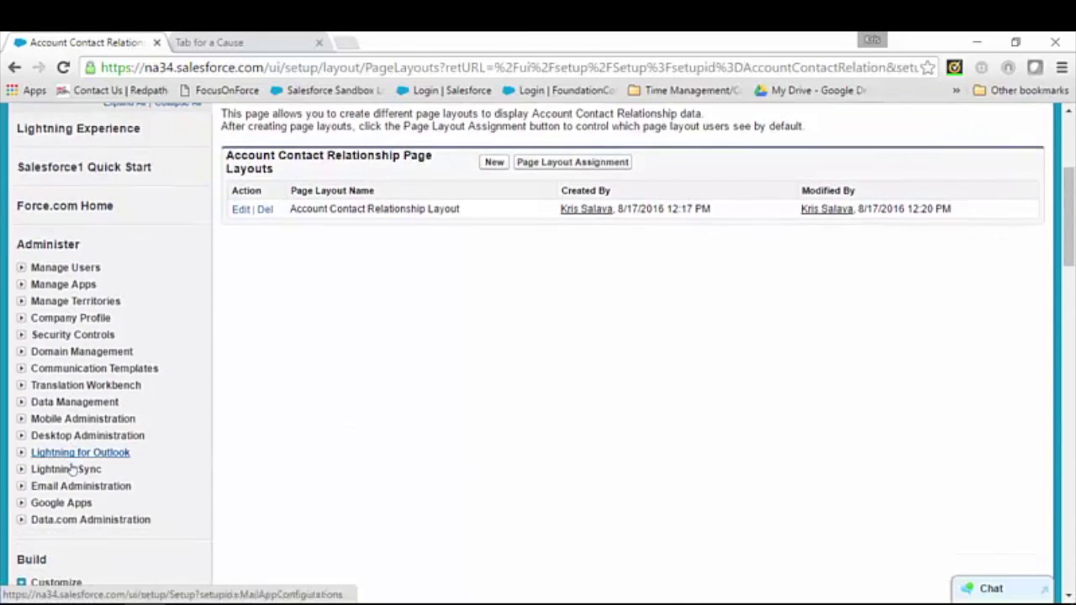
scroll(71, 463, down, 3)
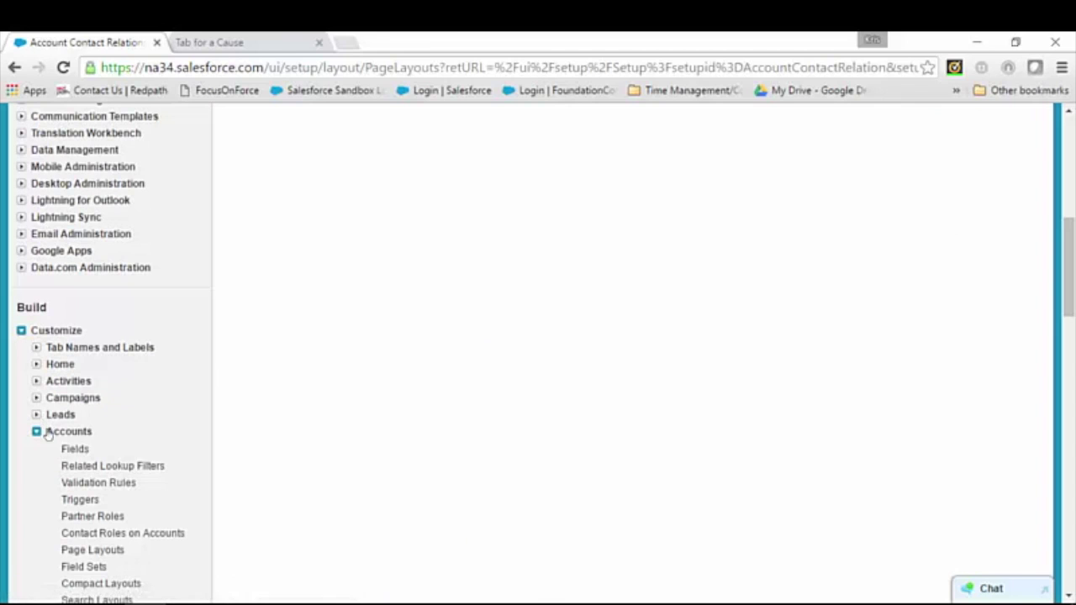
scroll(57, 434, down, 2)
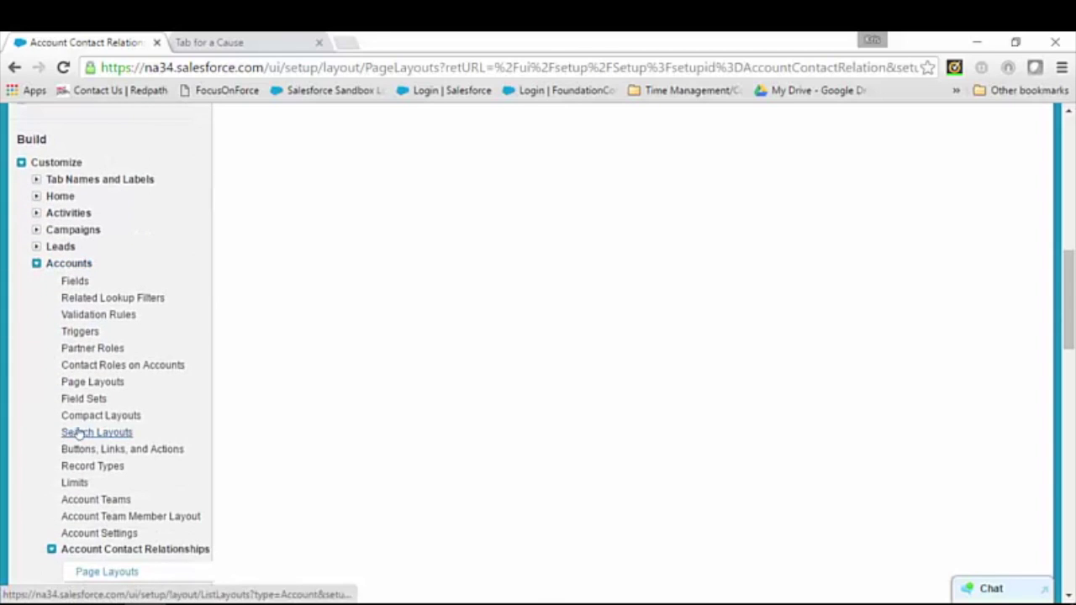
click(85, 384)
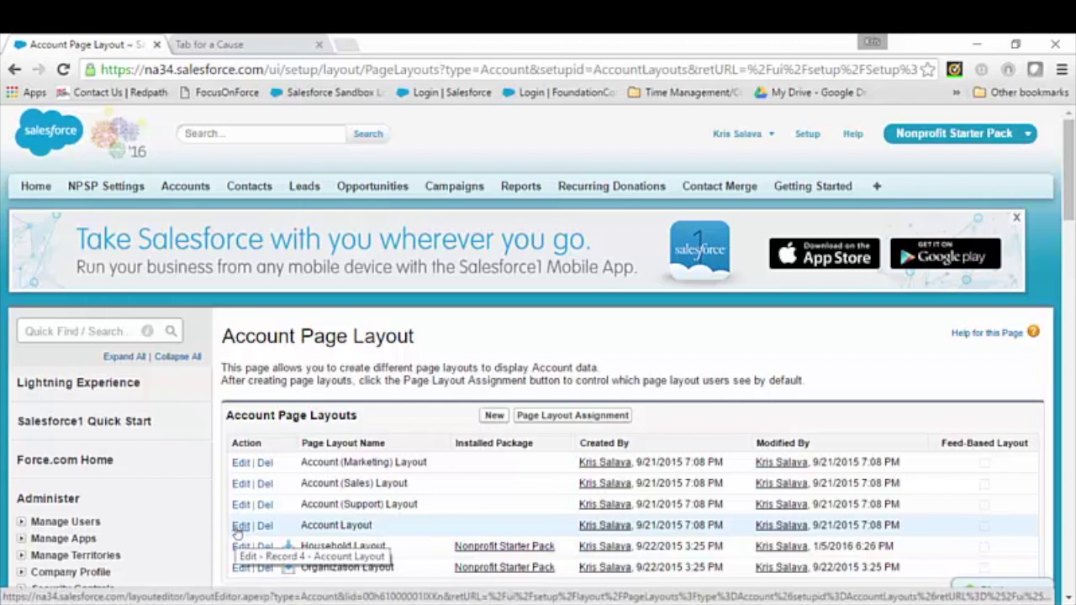
scroll(235, 533, down, 1)
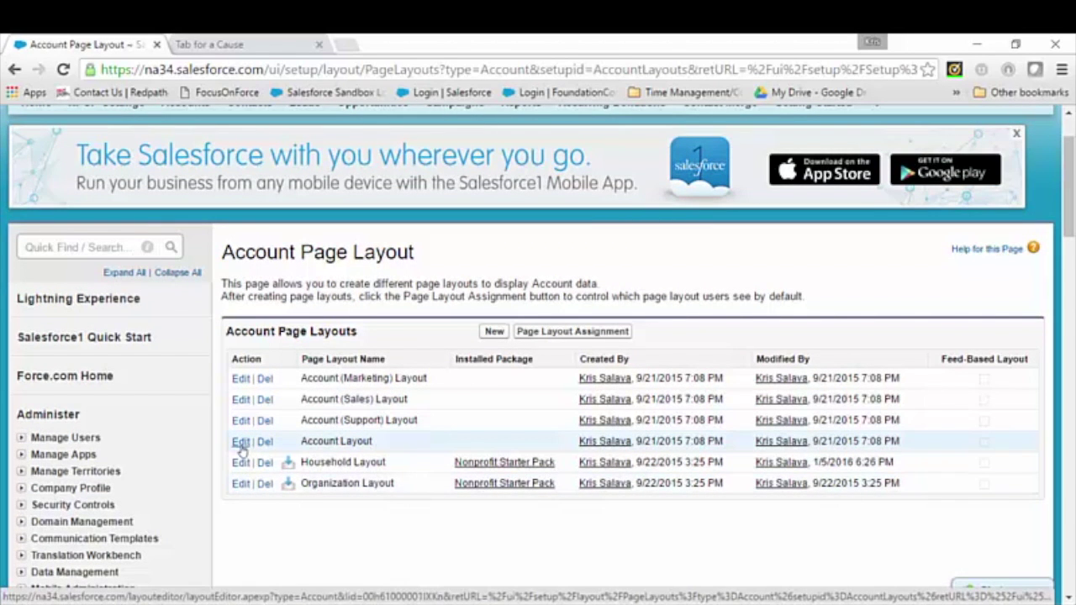
click(240, 443)
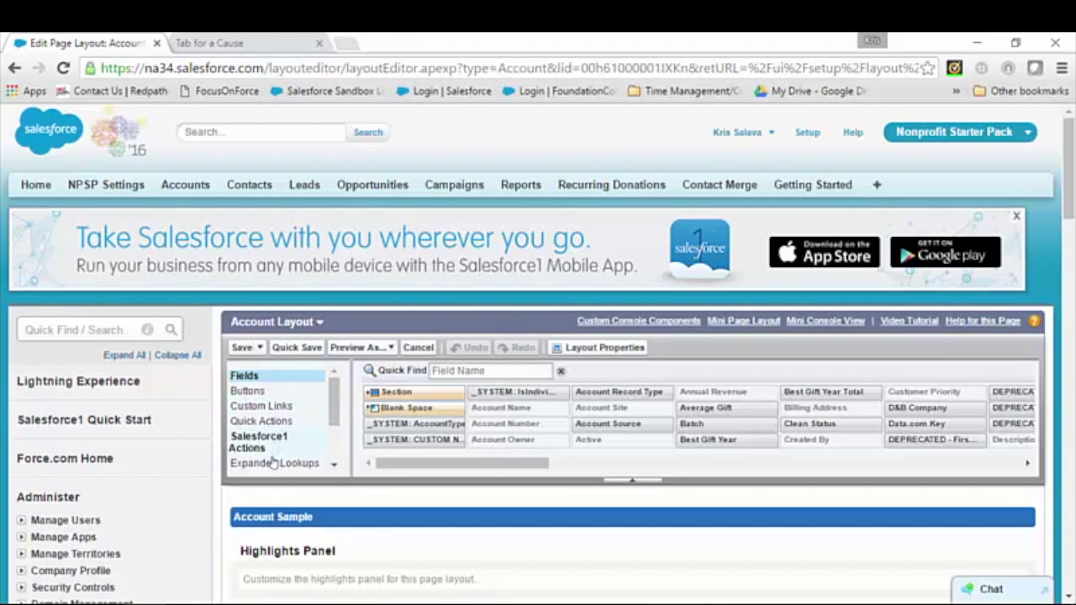
Add the Related Contacts list at the head of the layout's related lists and remove the Contacts related list
click(267, 466)
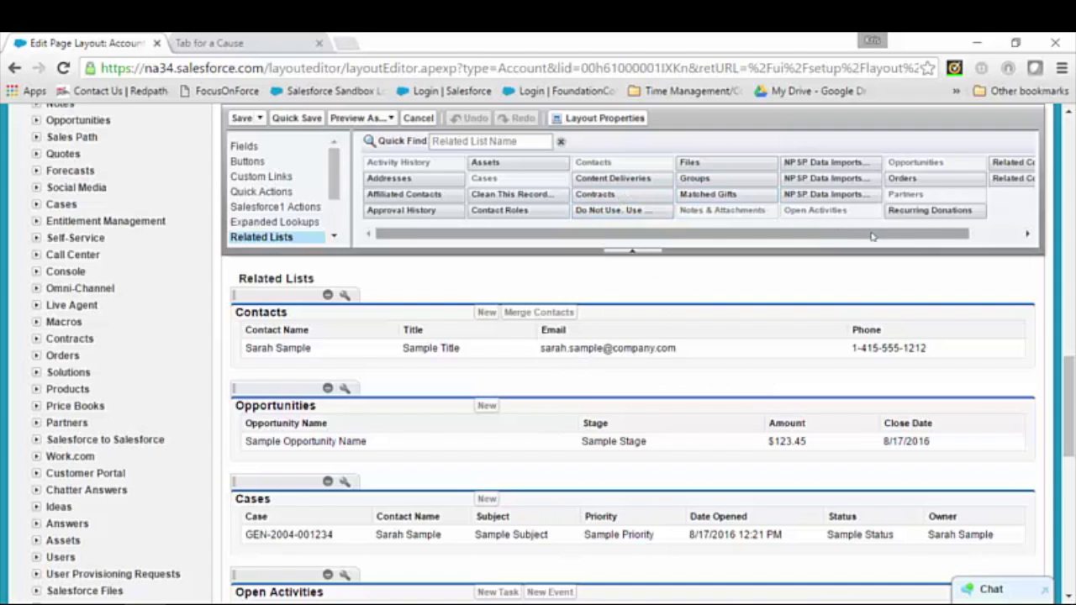
drag(918, 236, 975, 239)
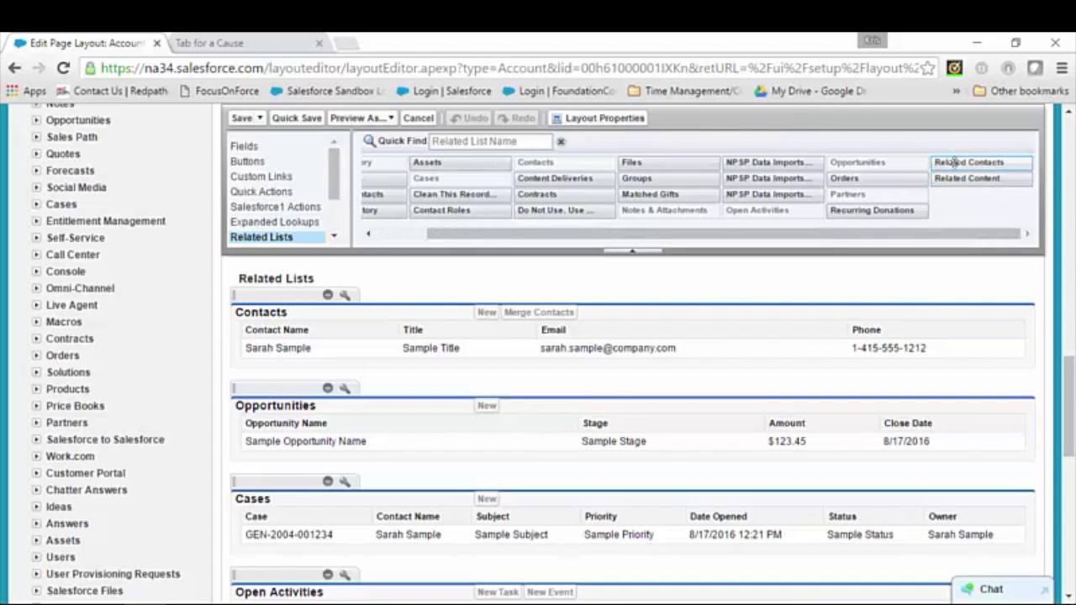
drag(954, 163, 581, 304)
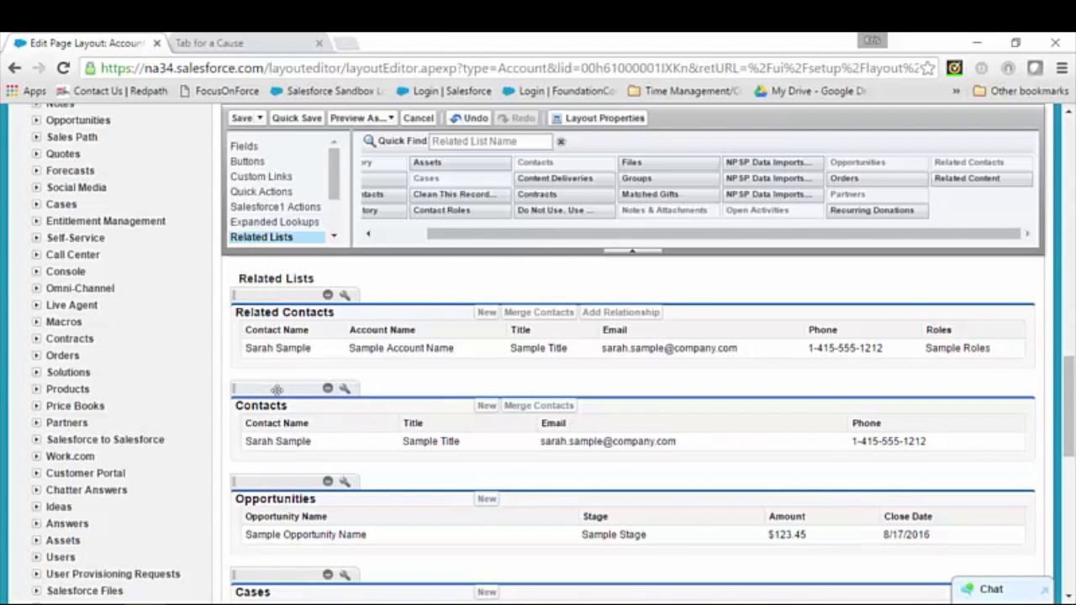
drag(277, 391, 439, 195)
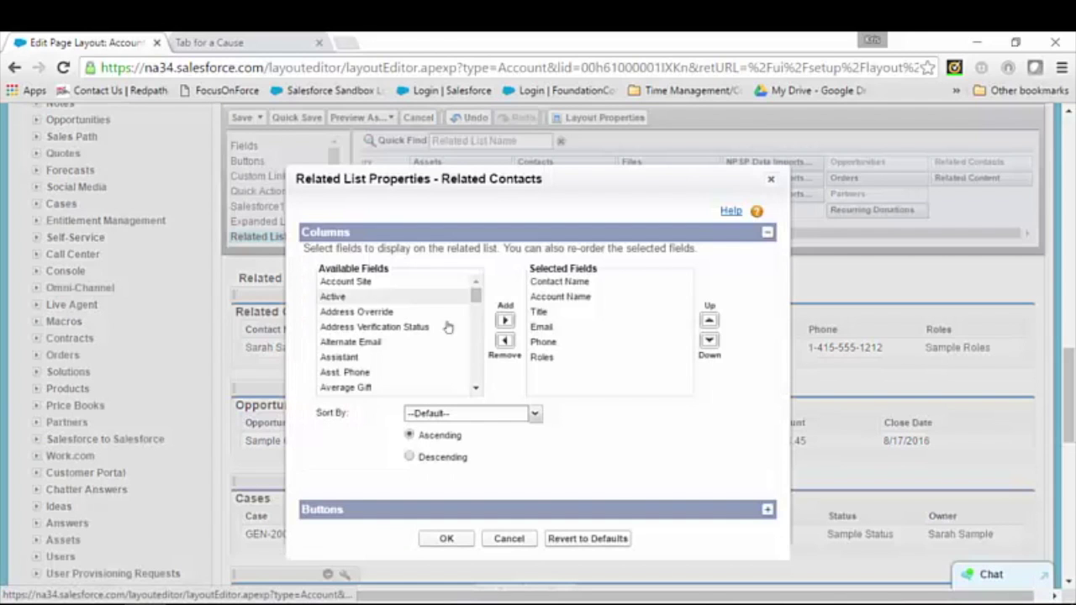
Add the Direct column to the Related Contacts list and save the account layout, overwriting users' related list customizations
scroll(379, 349, down, 4)
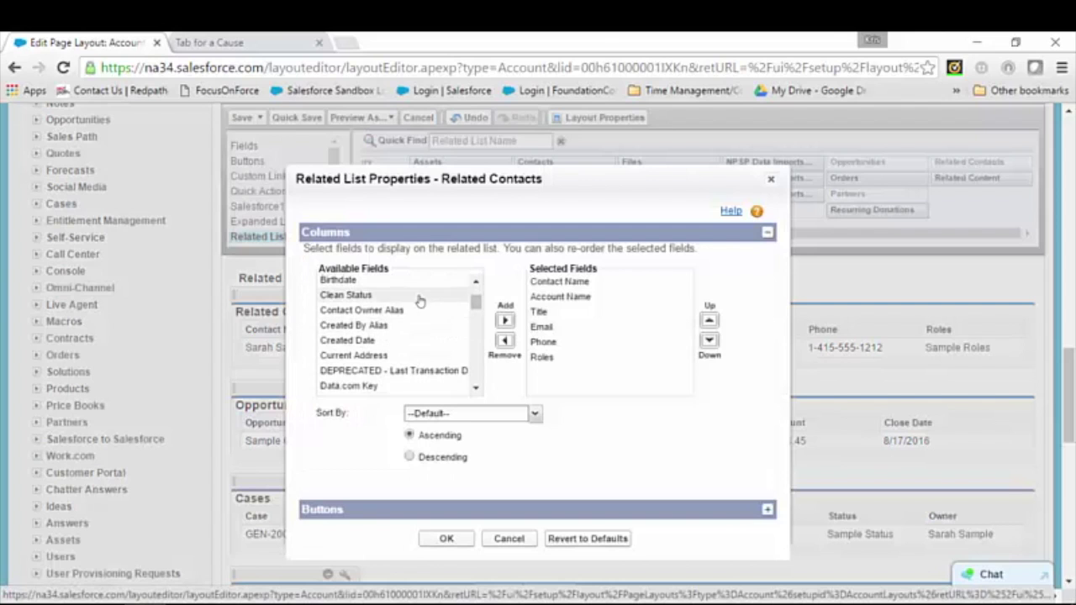
scroll(365, 343, down, 3)
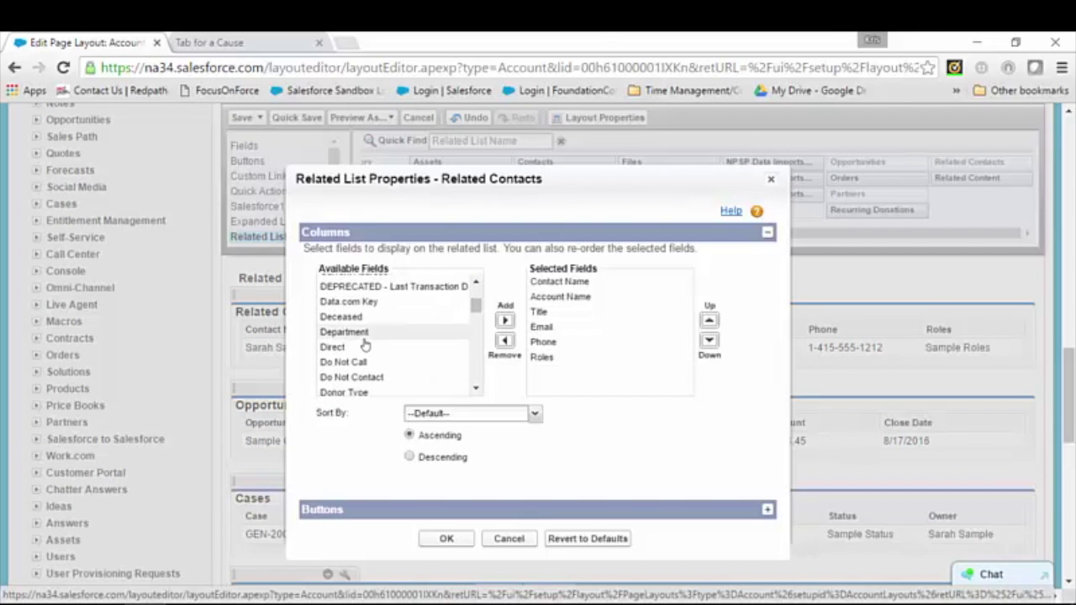
click(336, 347)
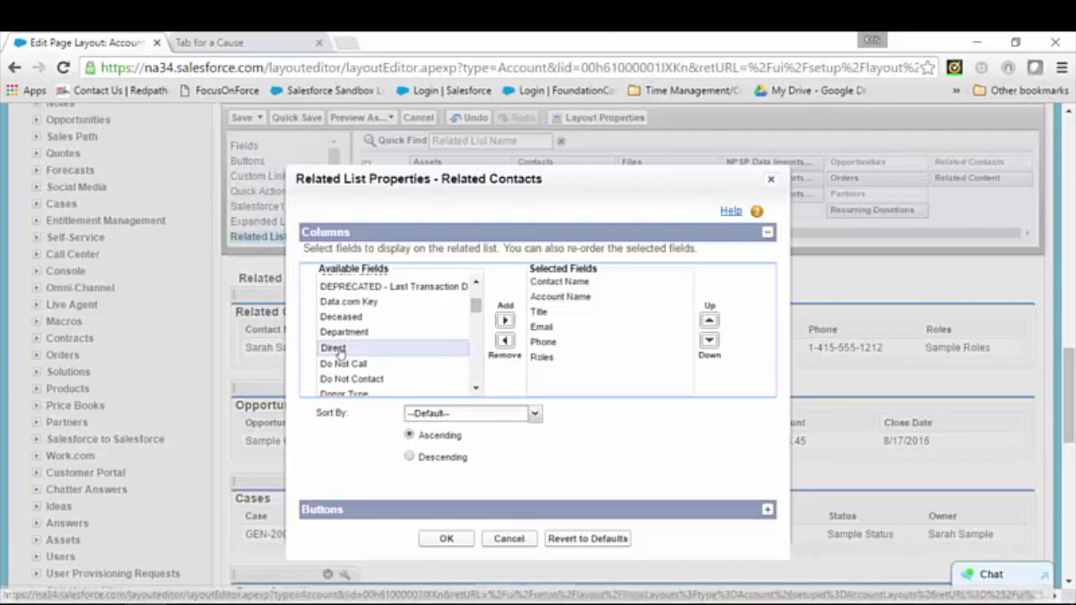
click(504, 322)
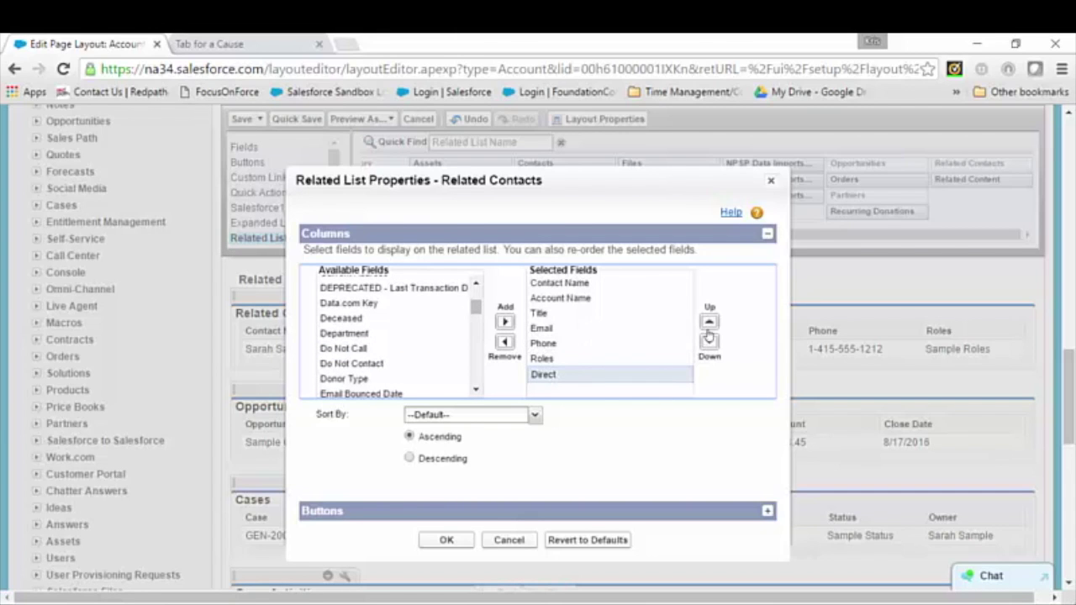
click(446, 545)
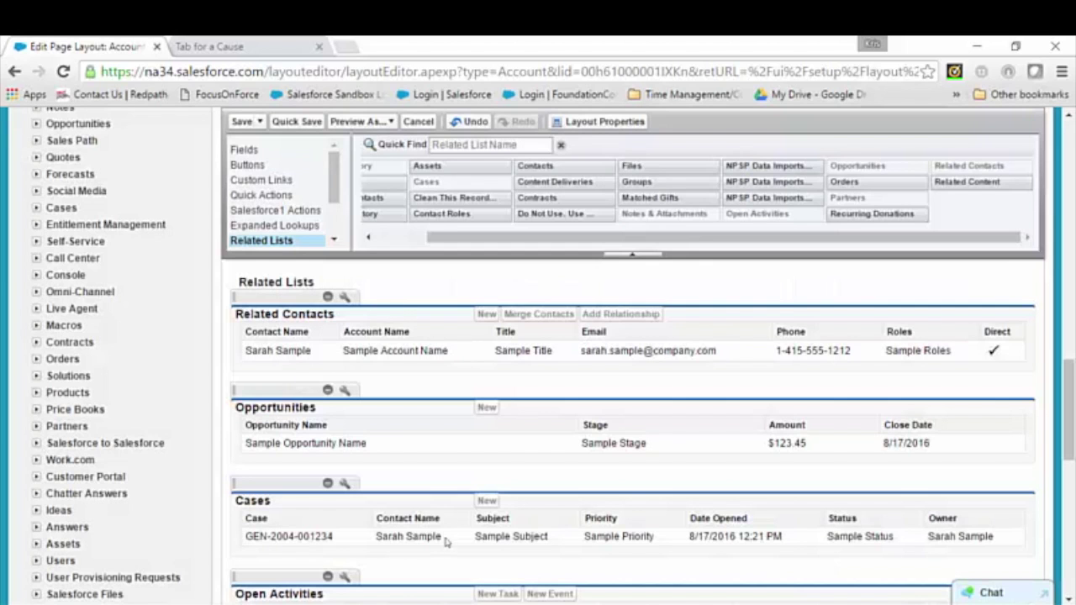
click(241, 123)
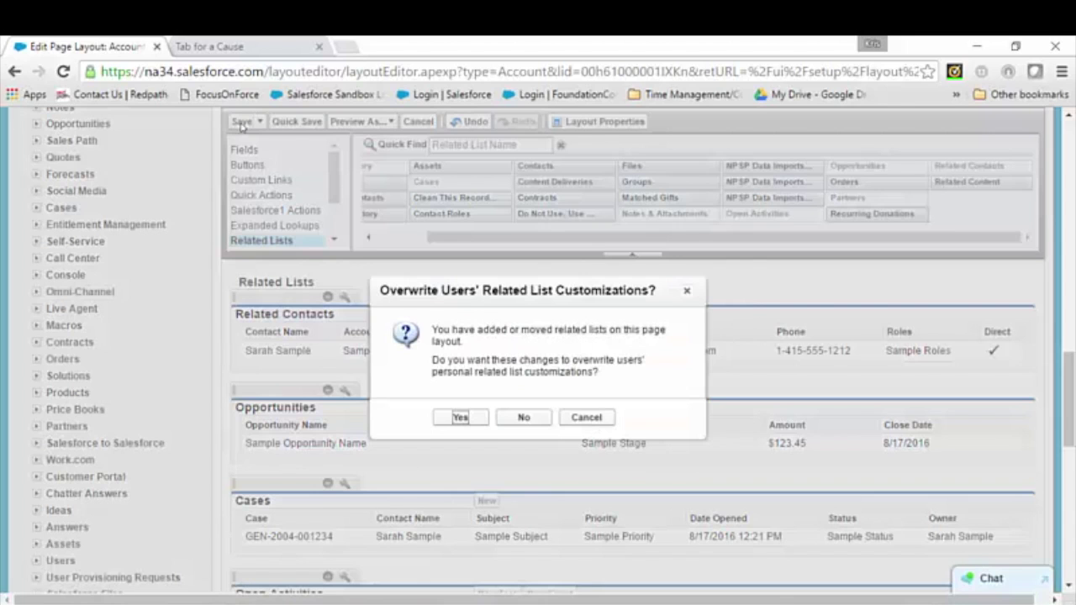
click(460, 416)
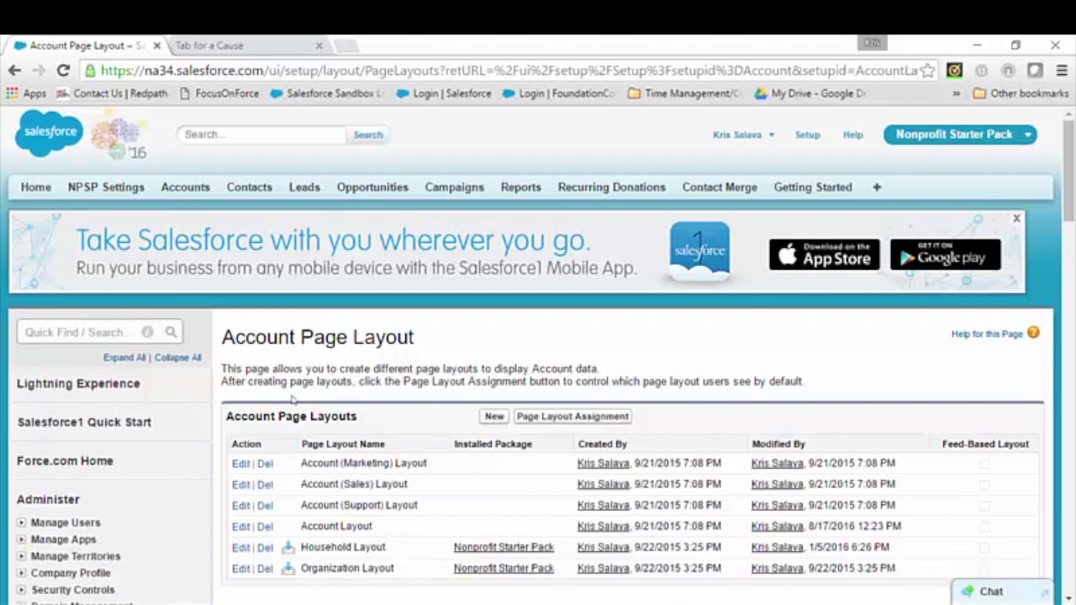
Open the Contact Layout that has no installed package for editing from the page layouts of the Contacts object
scroll(149, 454, down, 10)
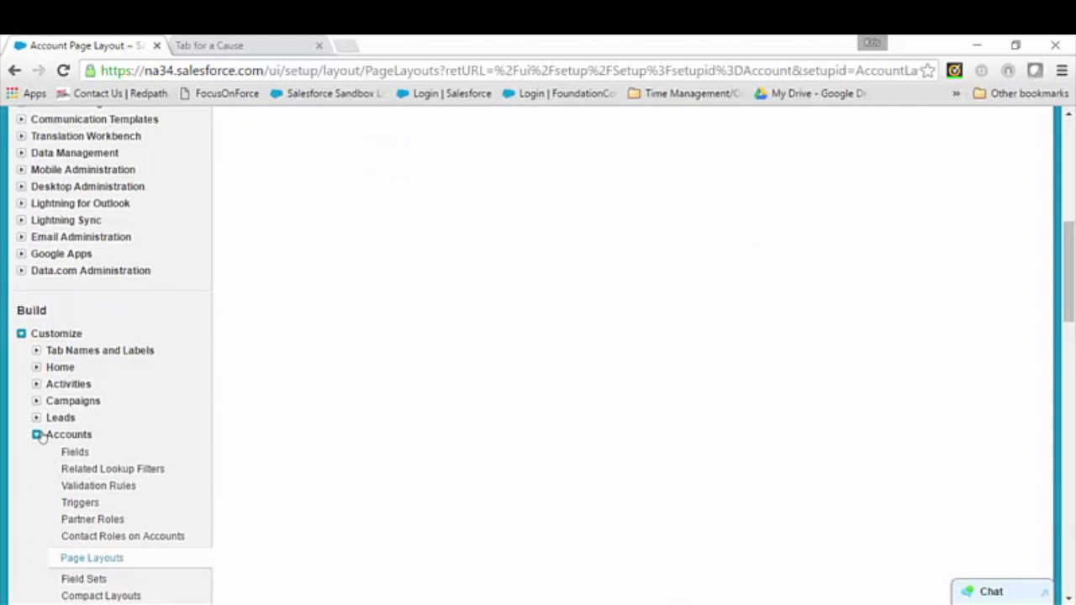
scroll(46, 437, down, 2)
scroll(46, 438, down, 2)
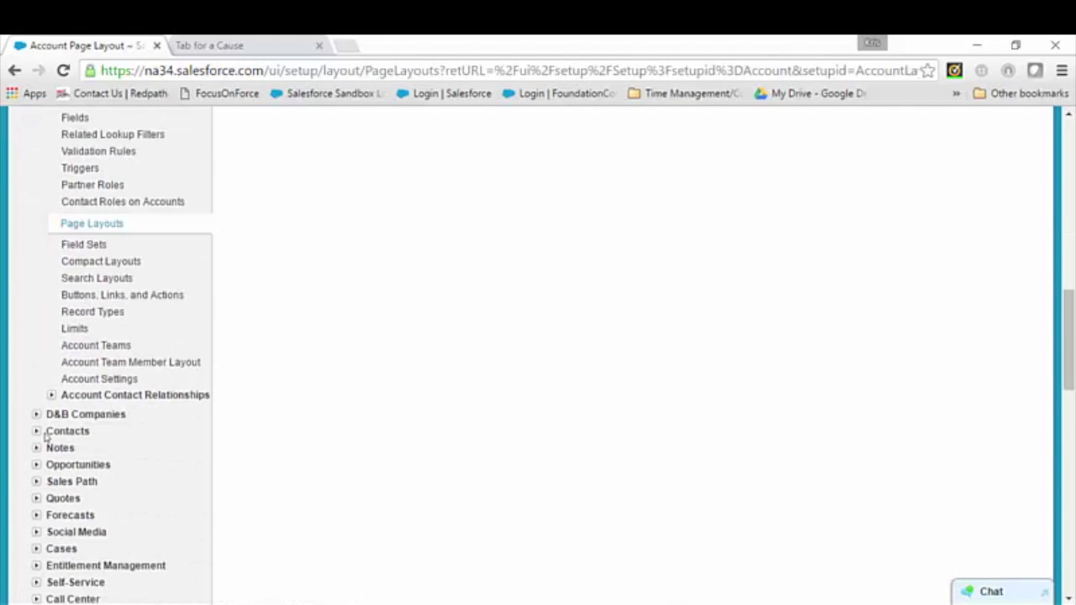
click(36, 429)
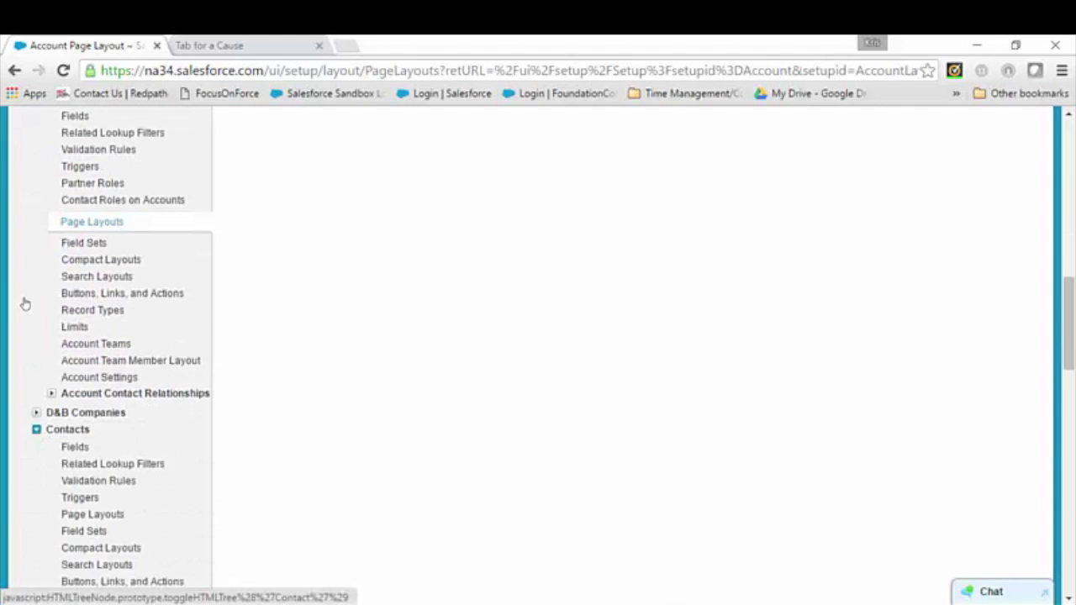
click(79, 514)
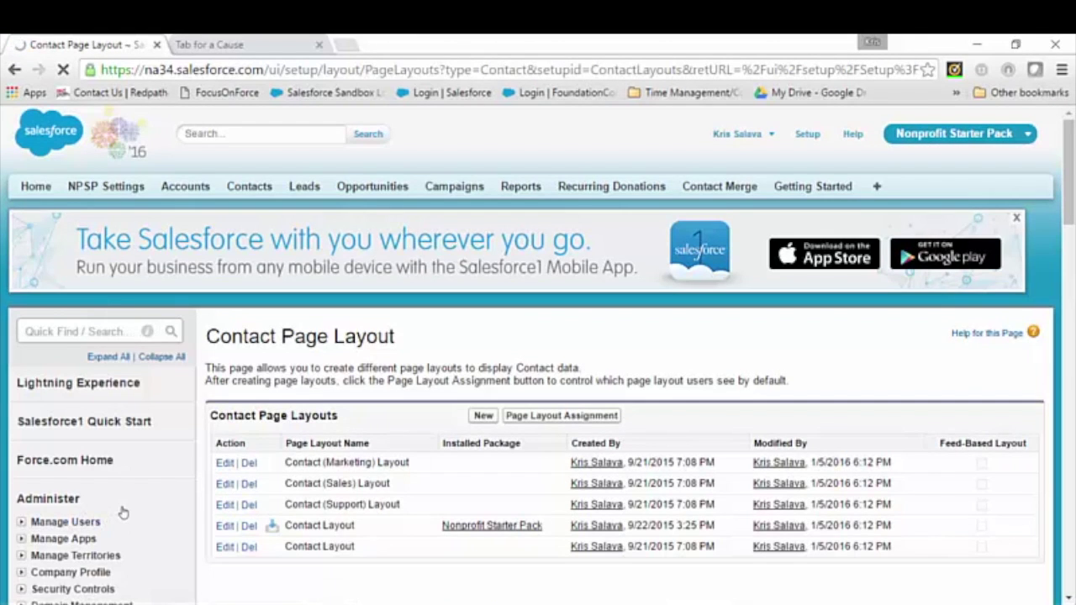
click(225, 547)
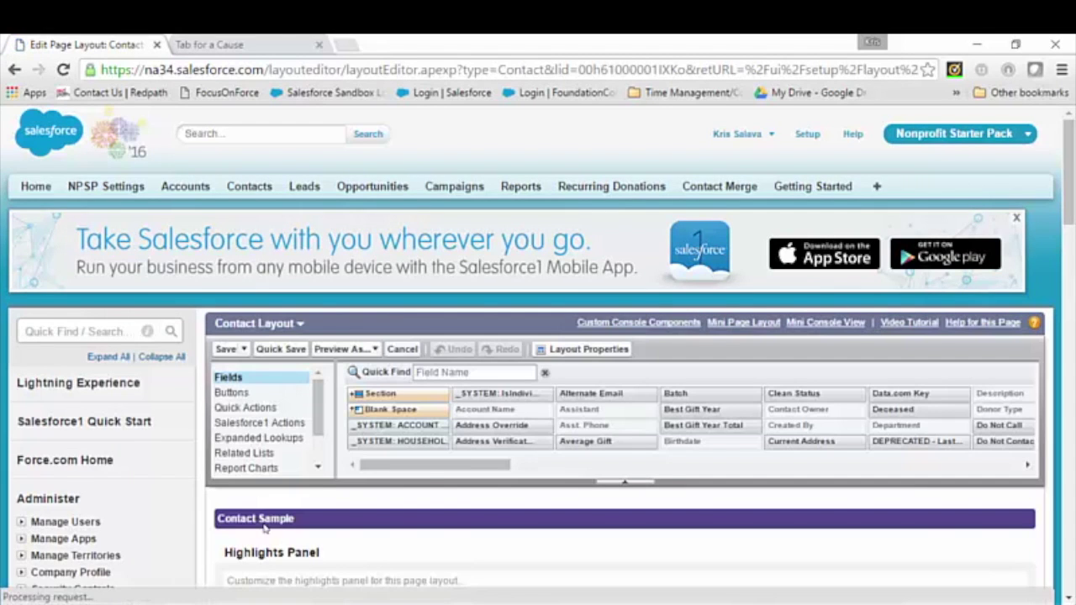
Add the Related Accounts list above Opportunities in the contact layout and save it, overwriting users' related list customizations
click(247, 454)
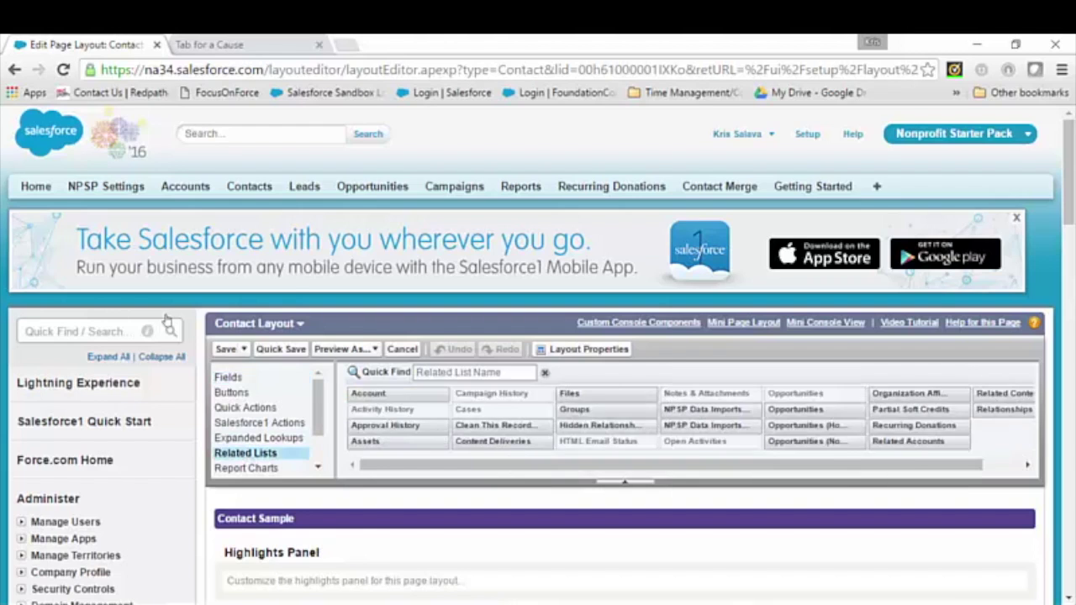
scroll(165, 320, down, 15)
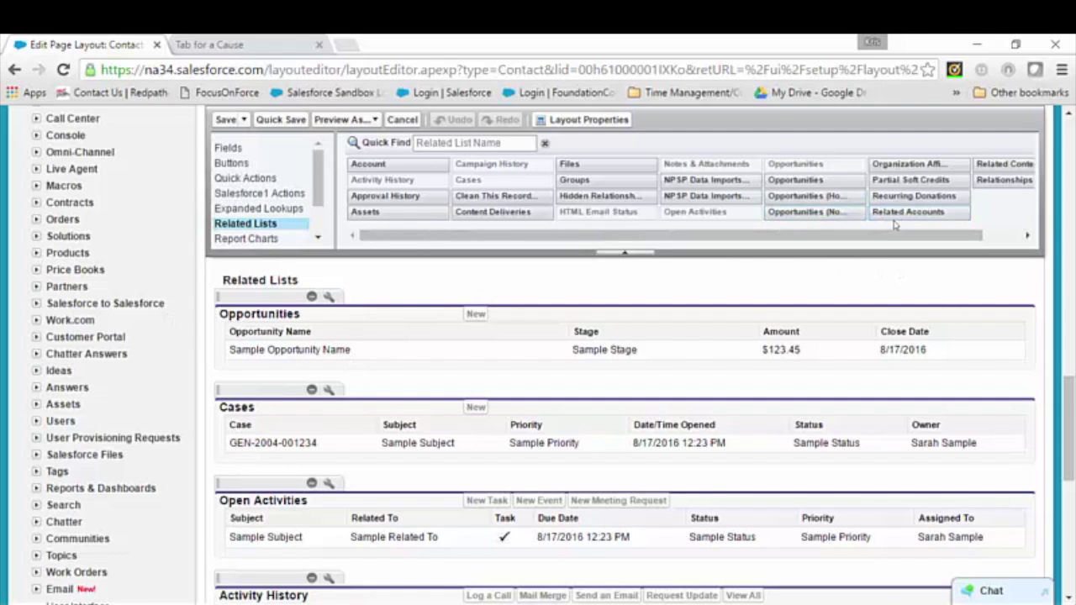
drag(893, 214, 681, 361)
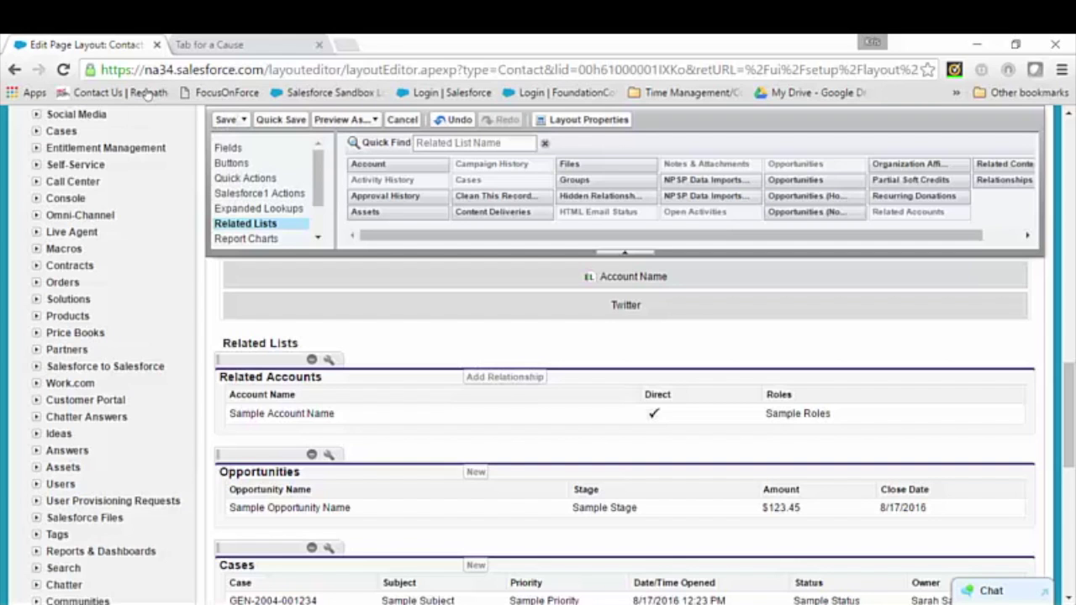
click(225, 119)
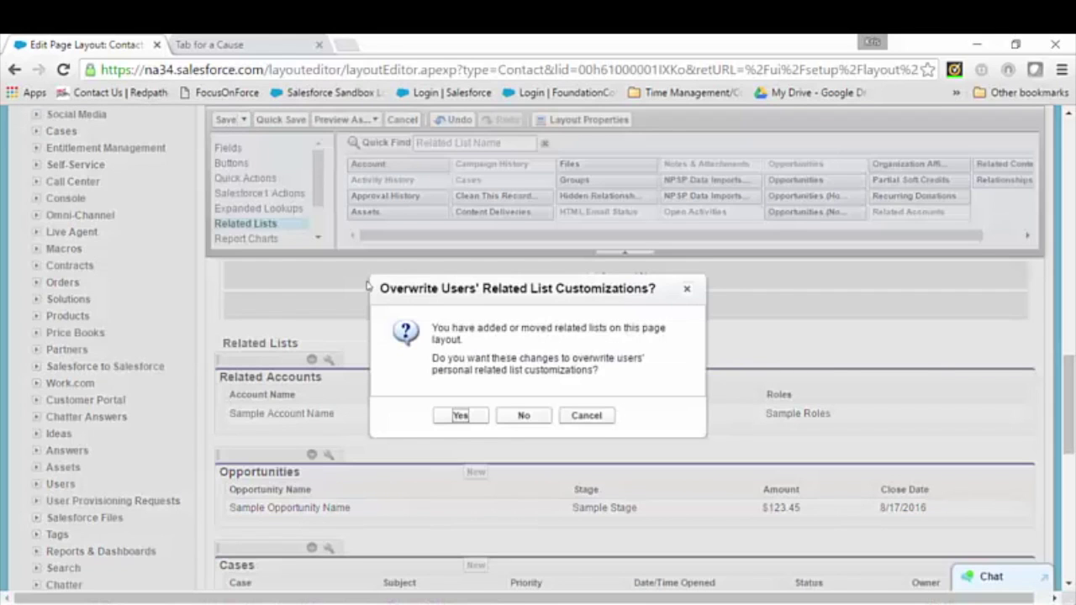
click(469, 418)
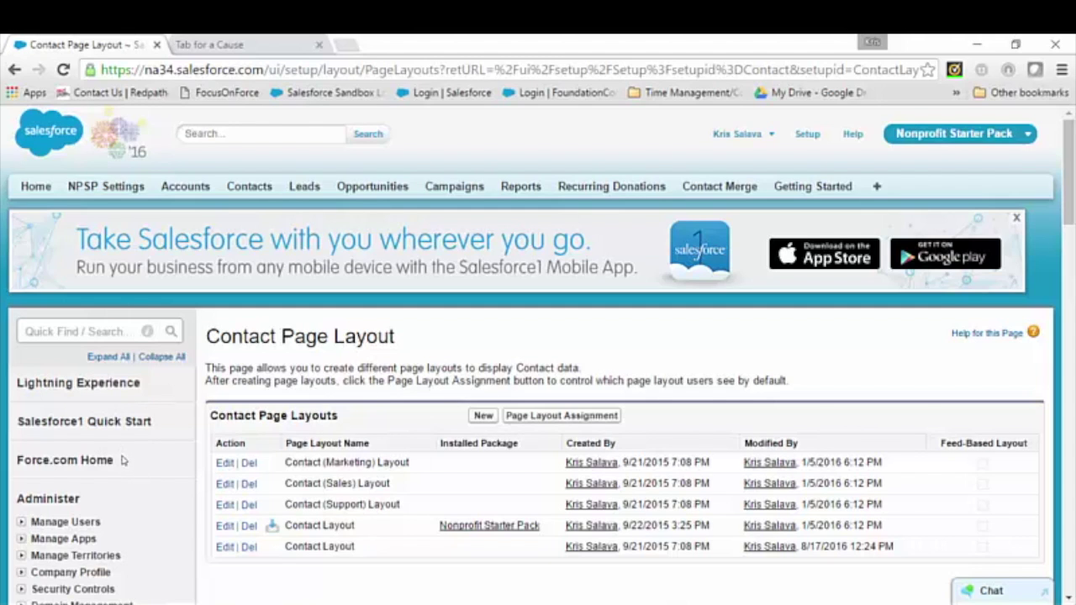
Find "Activity" in the setup search and open the Activity Settings
click(54, 331)
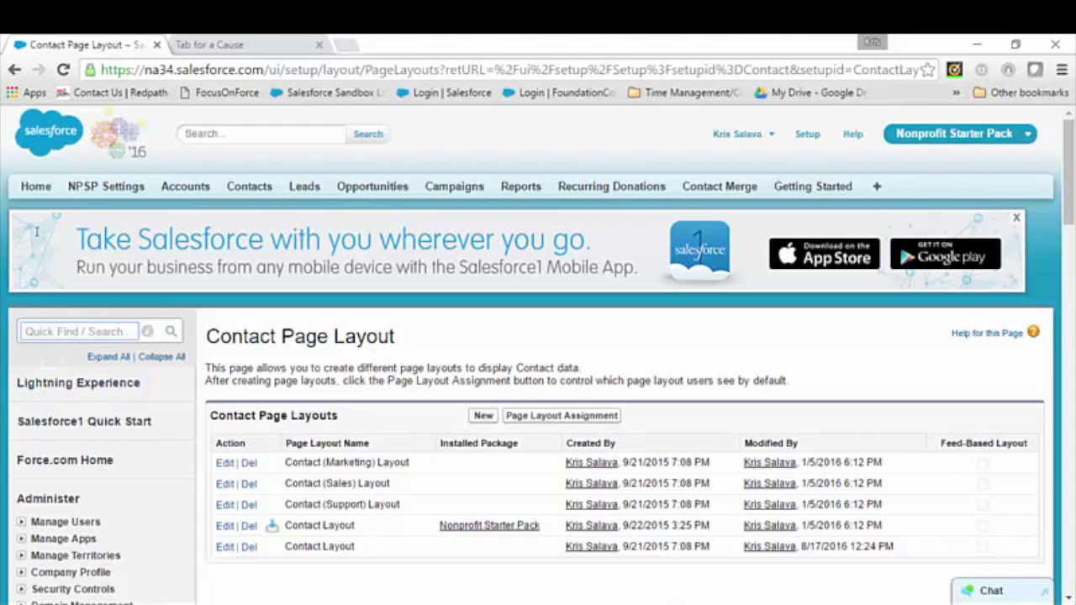
text(Activit)
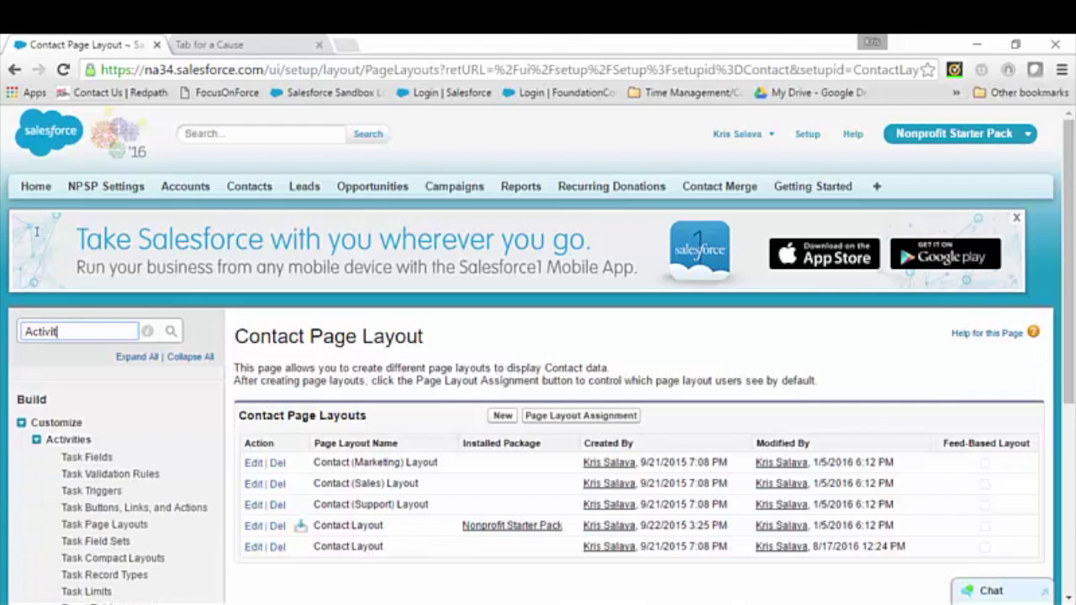
text(y)
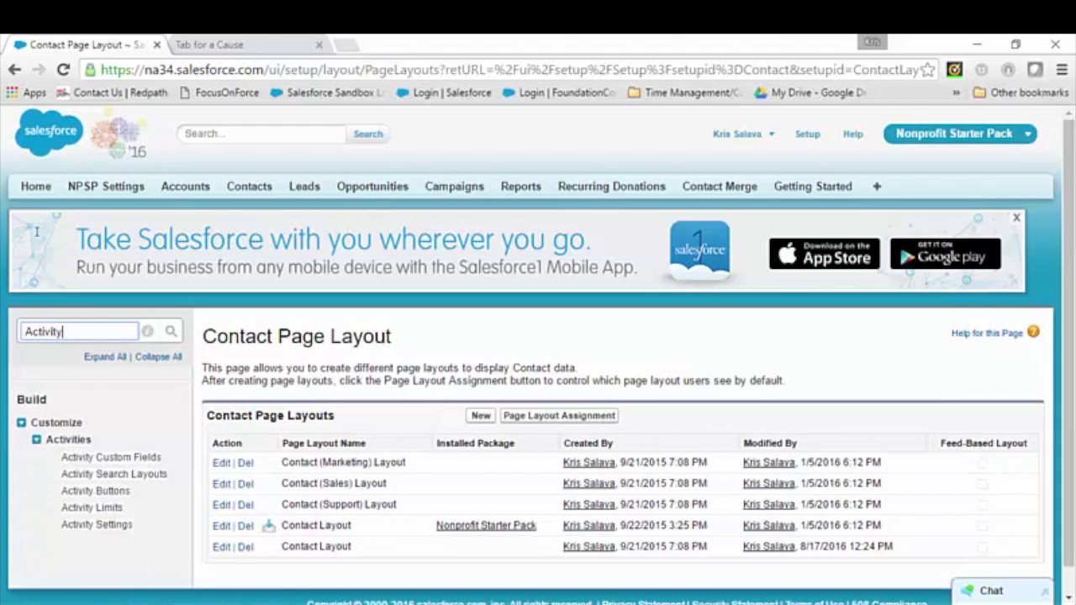
click(96, 524)
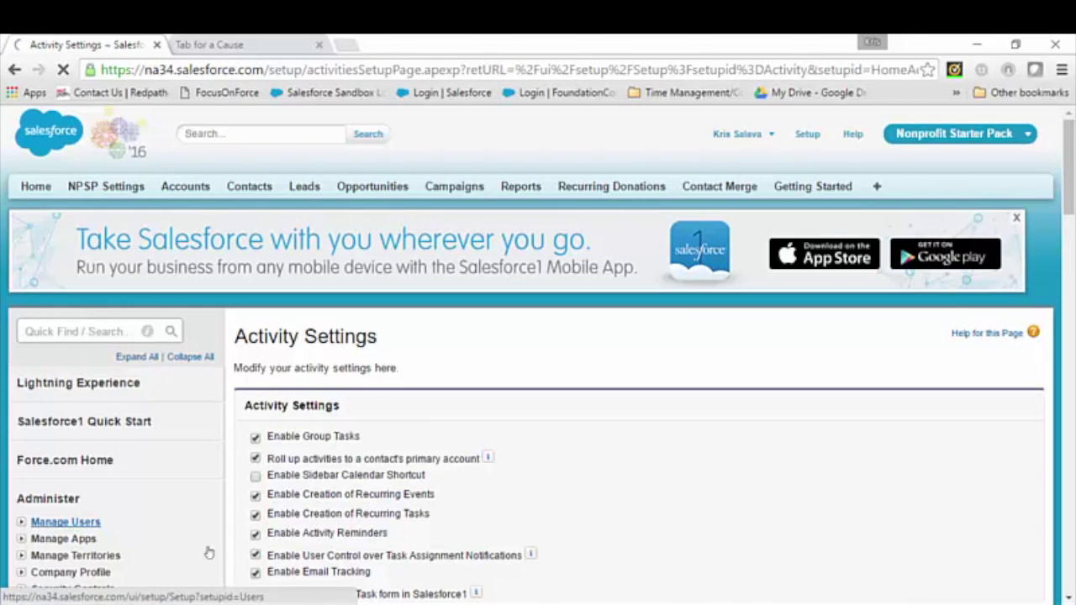
Disable rolling up activities to a contact's primary account and submit the activity settings
scroll(380, 538, down, 1)
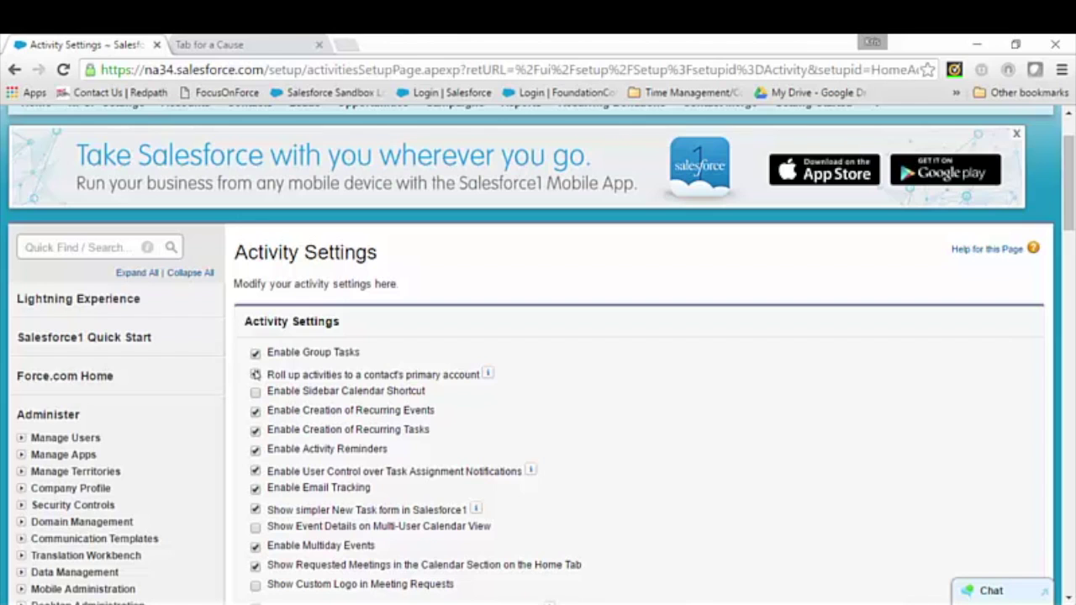
scroll(545, 496, down, 2)
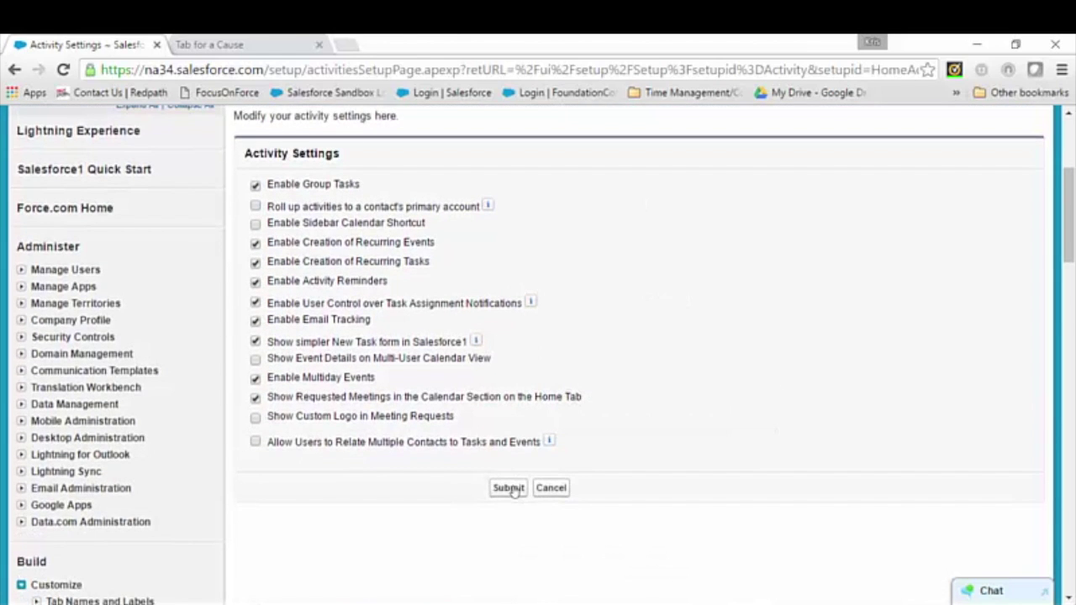
click(509, 489)
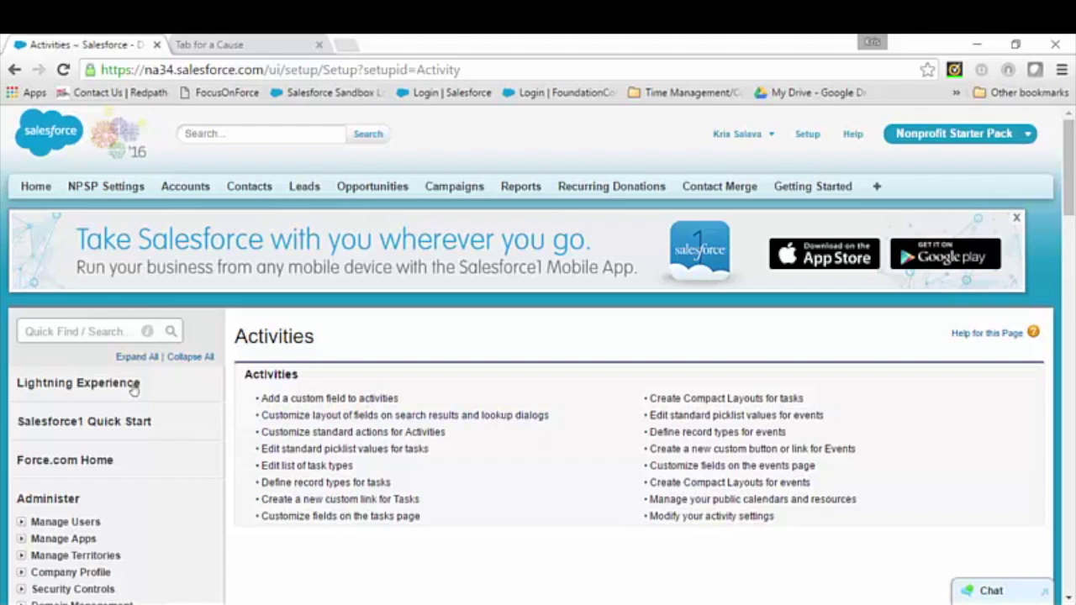
Find "Report types" in the setup search and open the list of all custom report types
click(104, 332)
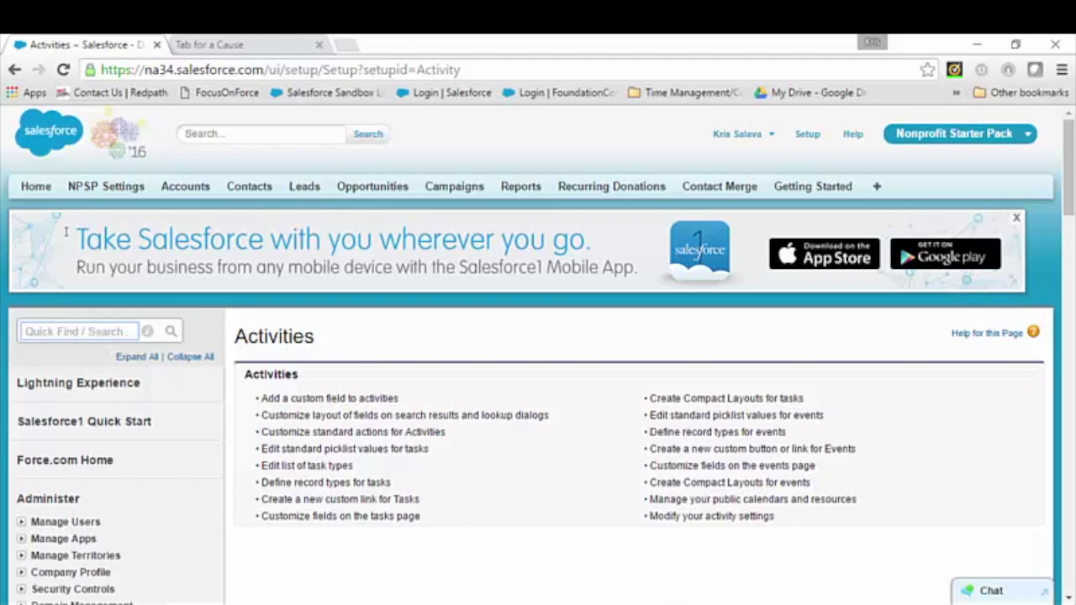
text(Repo)
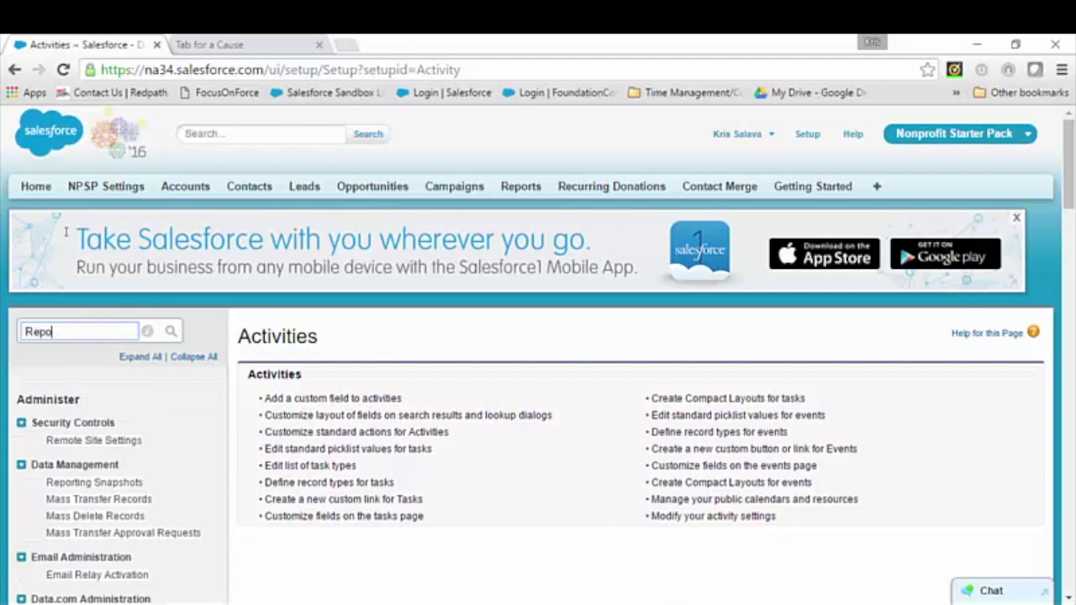
text(rt types)
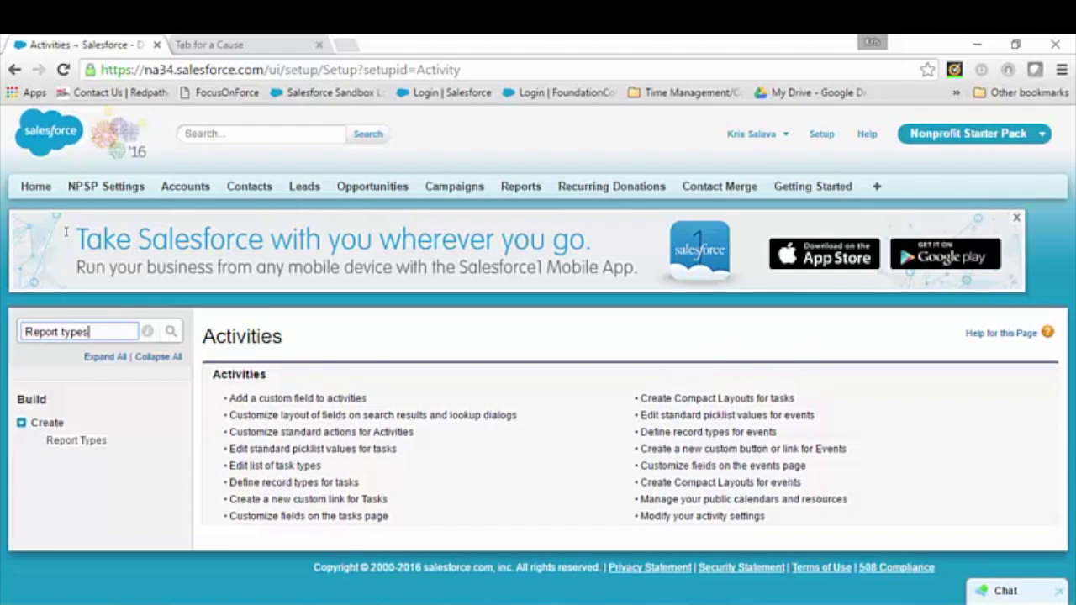
click(87, 443)
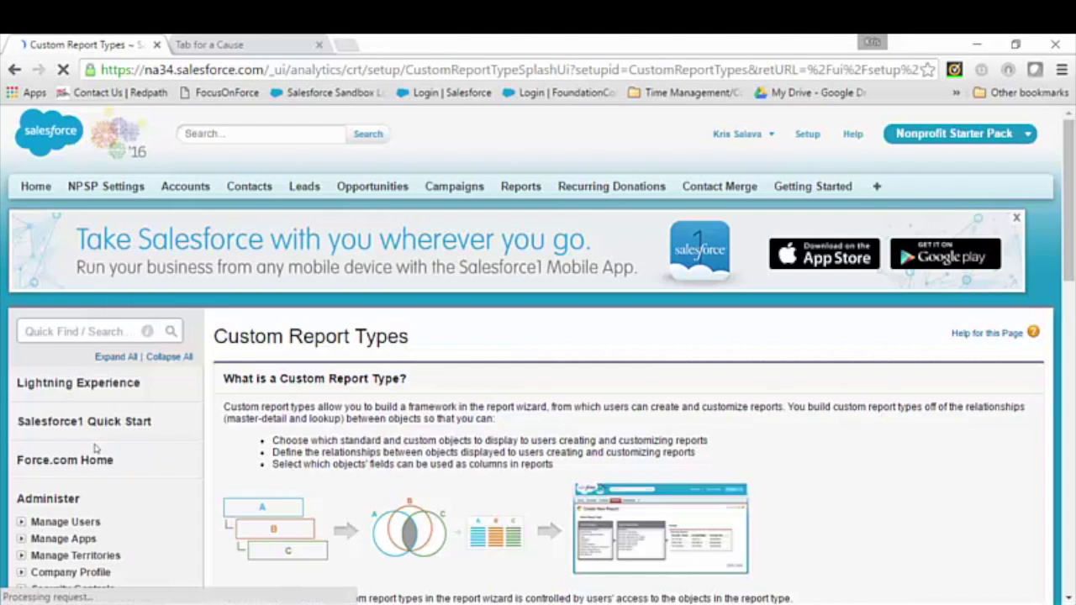
scroll(324, 509, down, 2)
scroll(324, 509, down, 2)
click(629, 484)
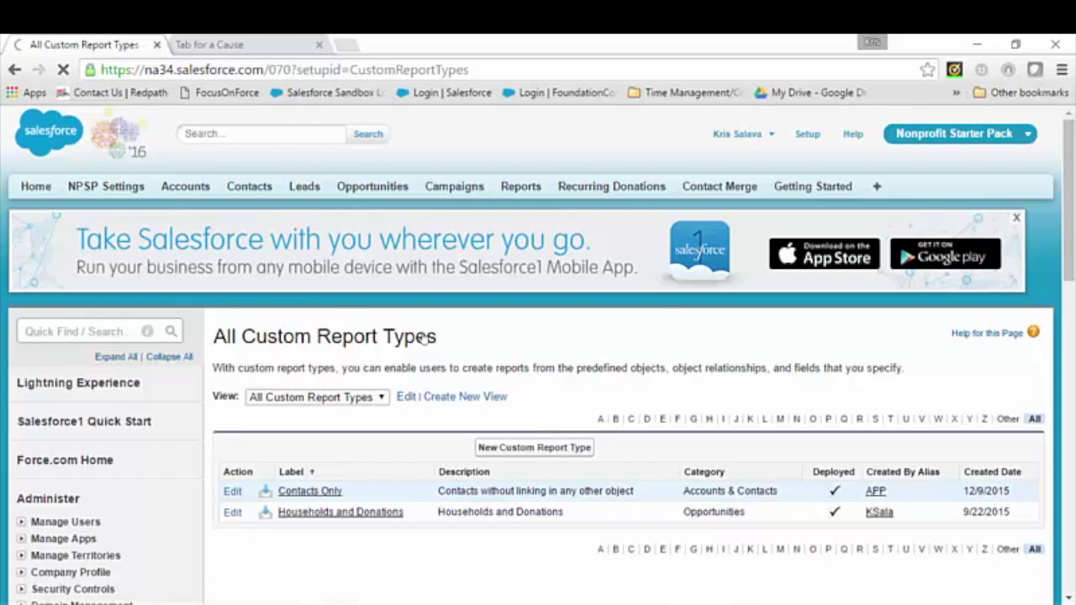
Start a new custom report type with Accounts as the primary object and the label "Accounts with Contact Relationships"
click(534, 447)
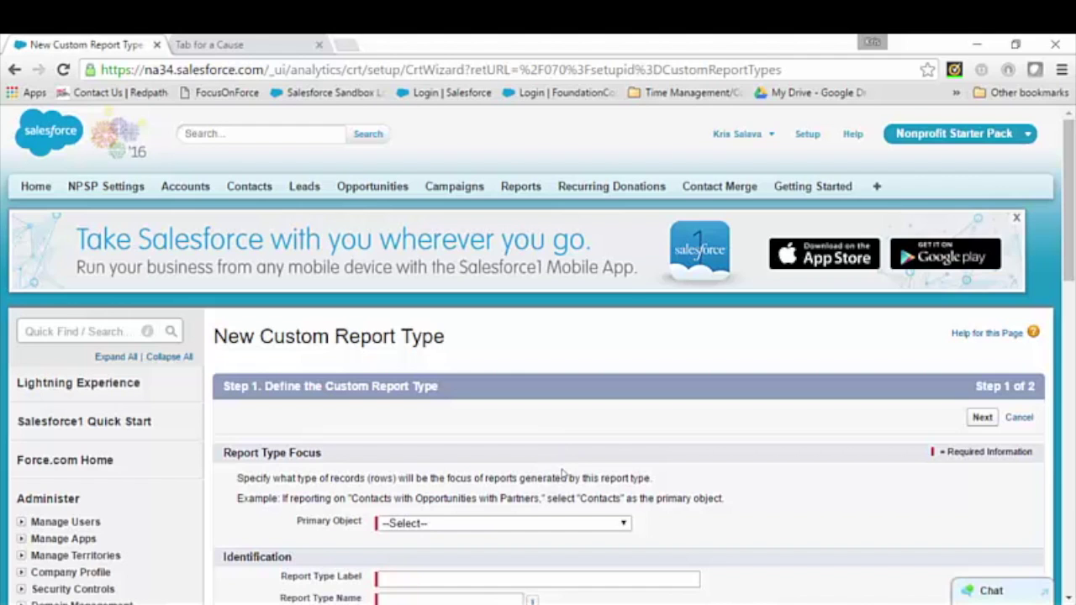
click(554, 522)
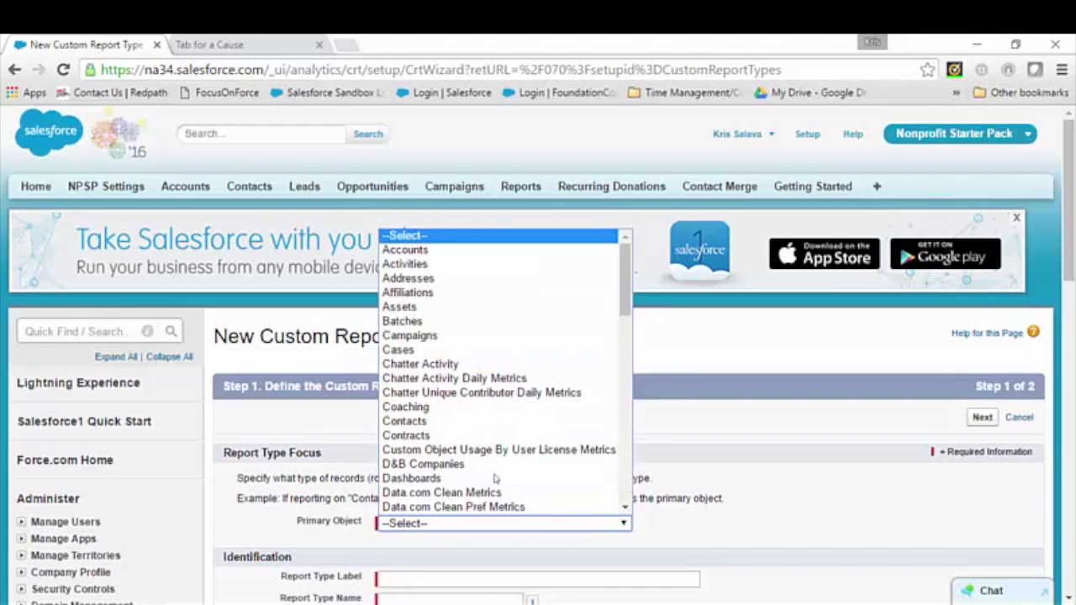
click(429, 250)
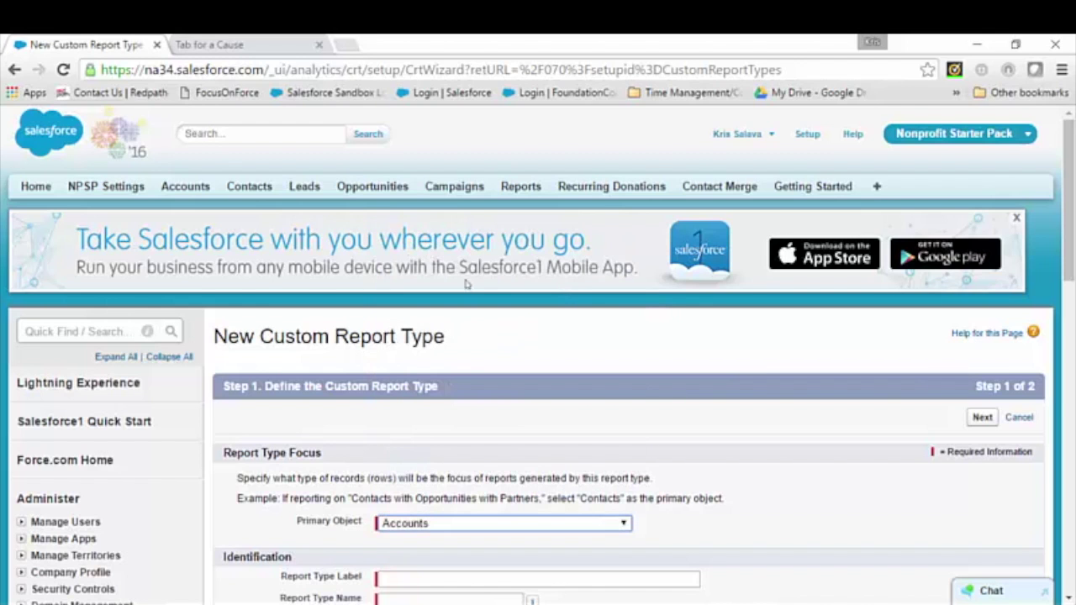
scroll(719, 509, down, 2)
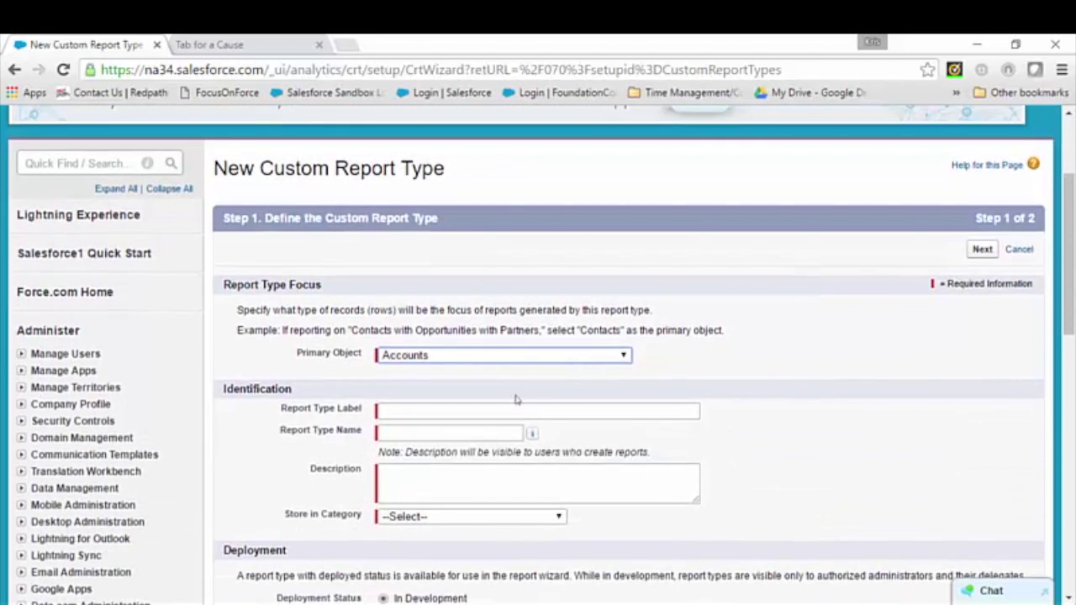
click(500, 409)
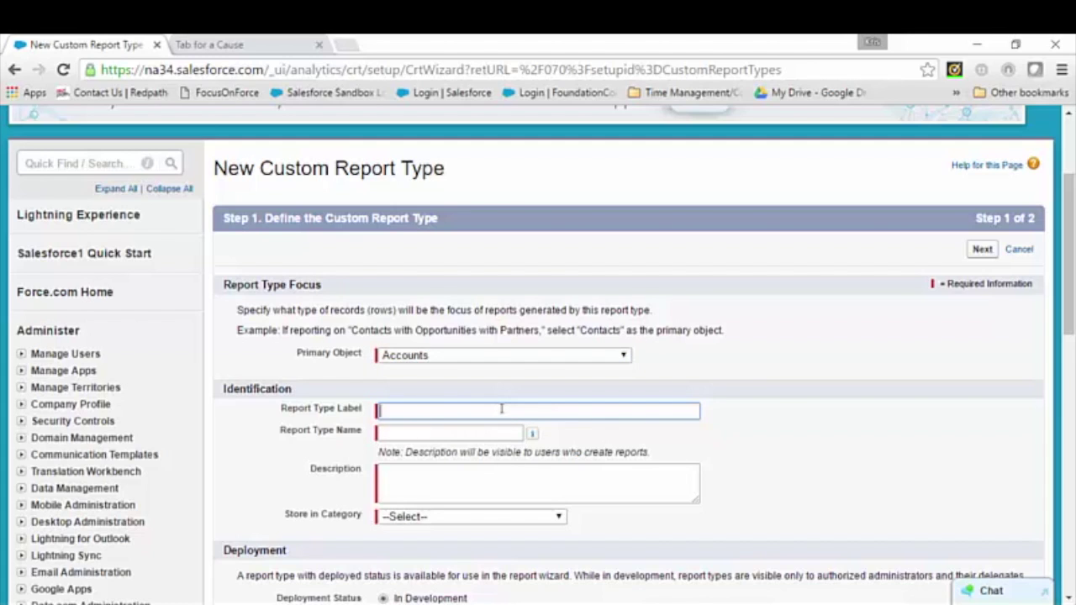
text(Accounts with Con)
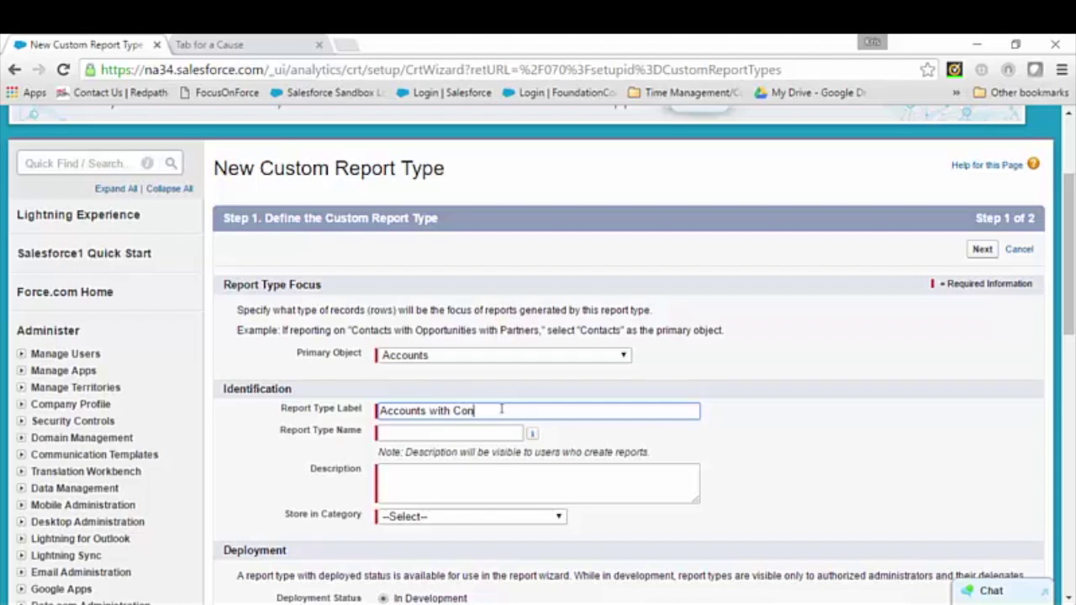
text(tact Relationships)
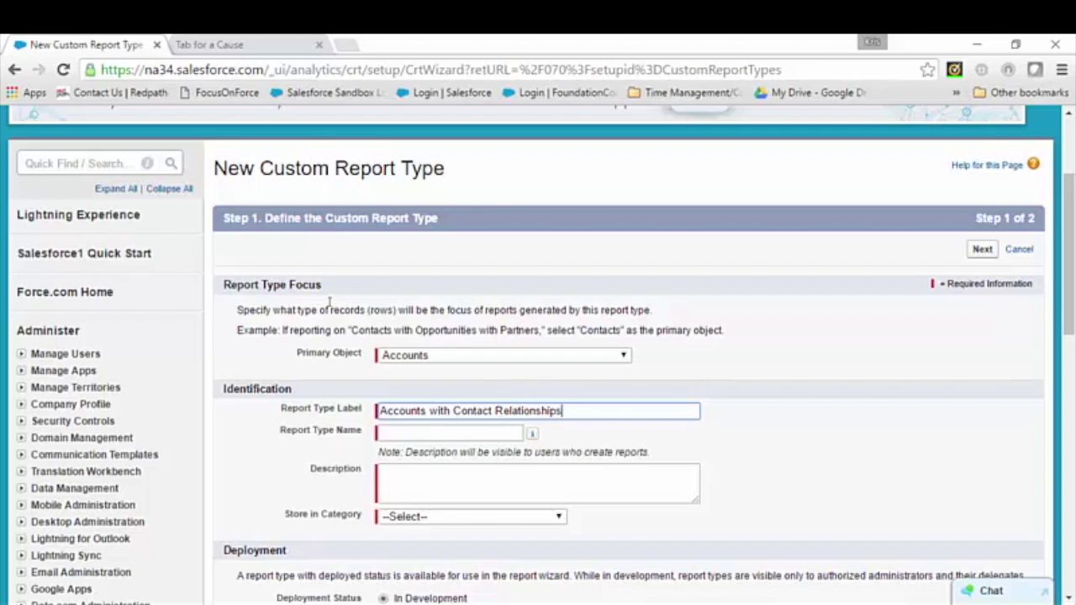
Describe the report type as "Accounts with Contact Relationships", store it in Accounts & Contacts, mark it Deployed and continue to the records set
click(495, 432)
click(504, 489)
text(Accounts with Co)
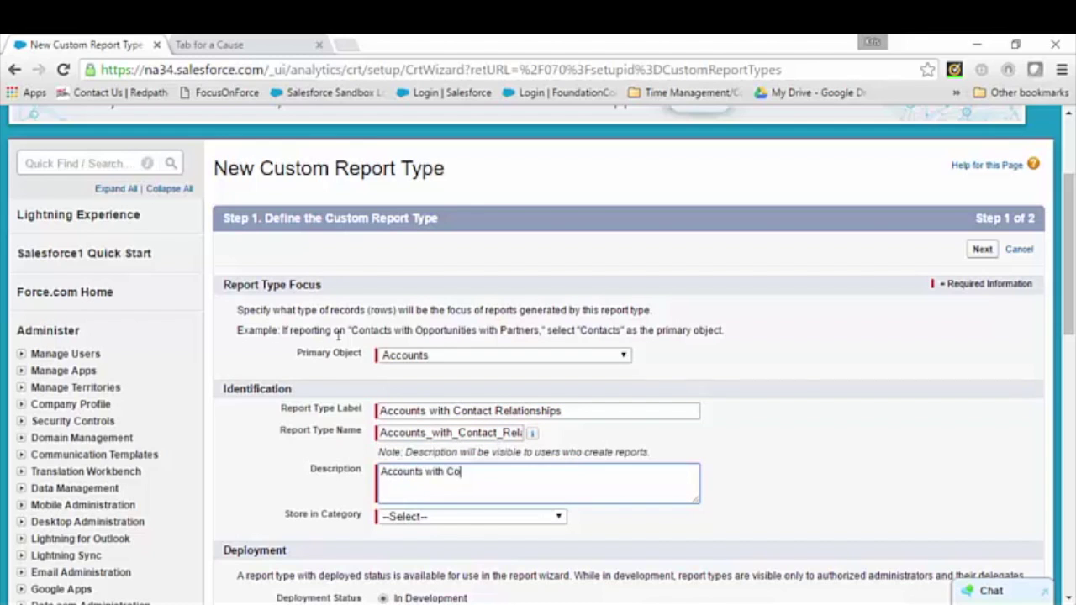
text(ntact Relationships)
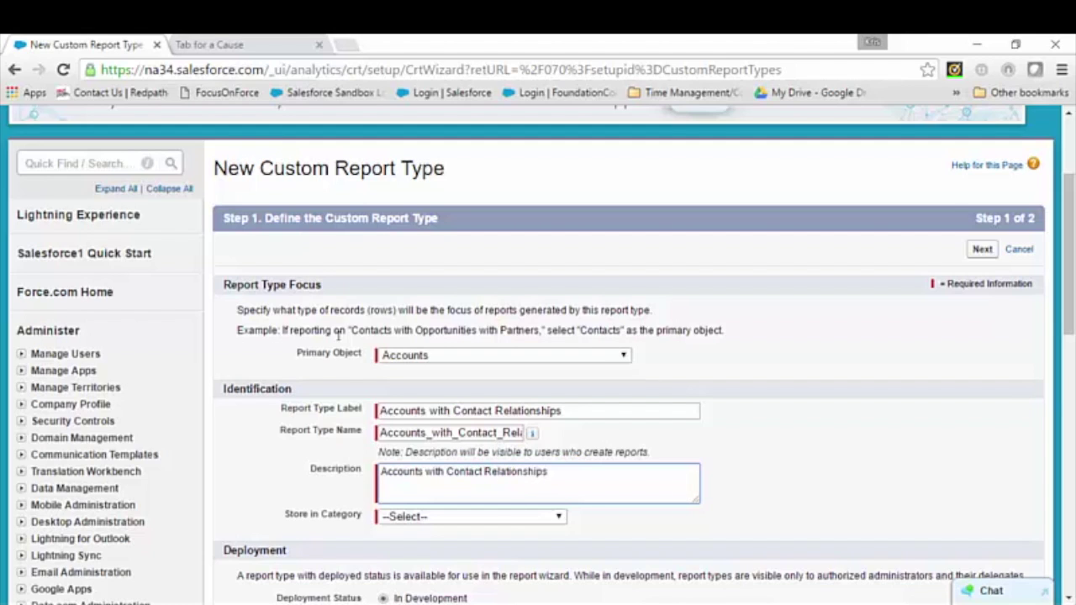
click(497, 517)
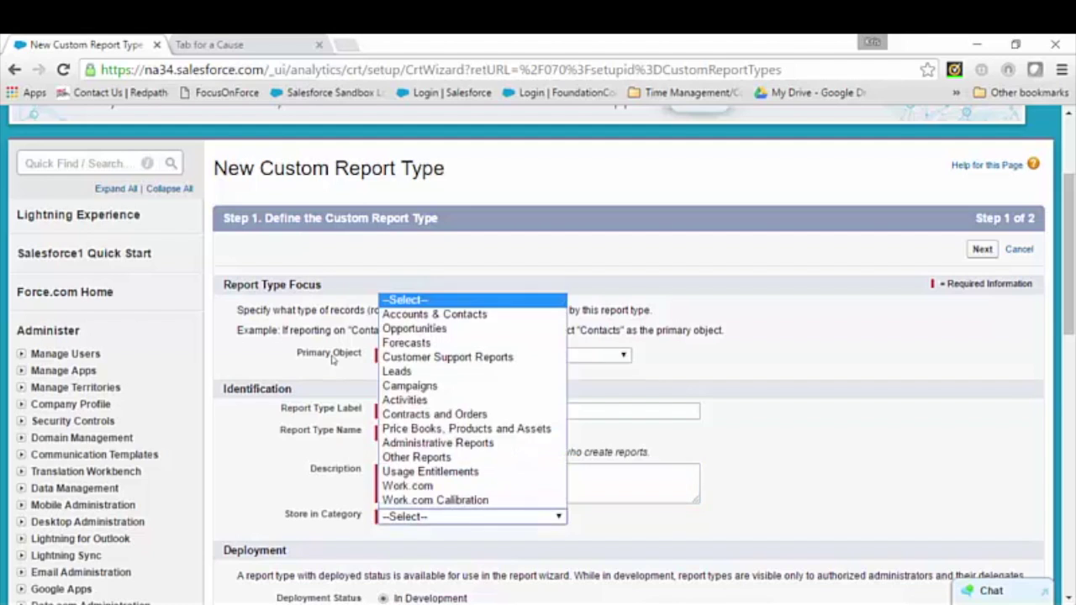
click(468, 317)
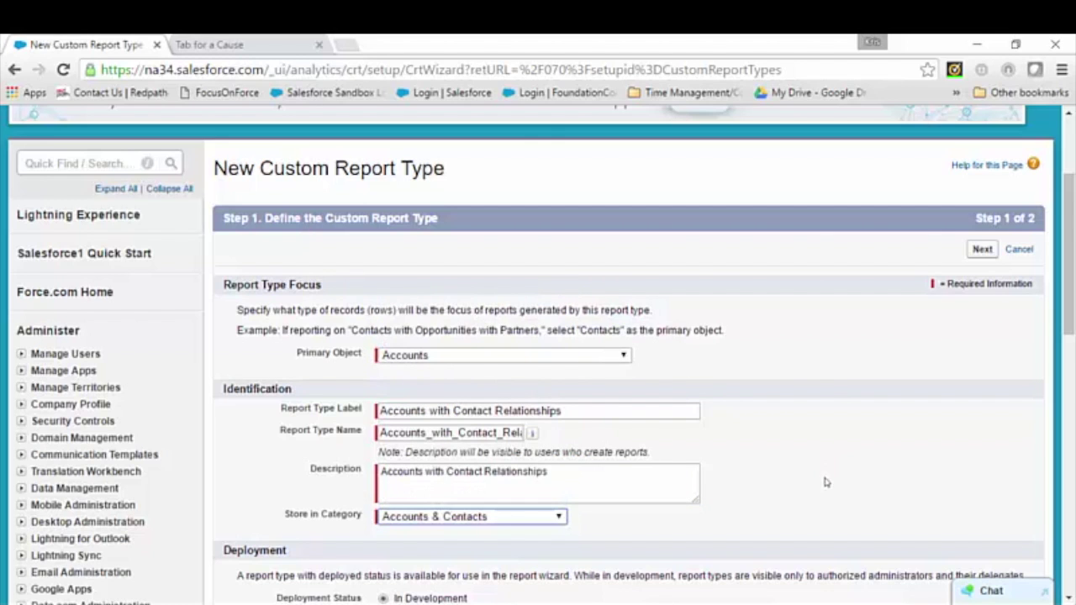
scroll(828, 483, down, 2)
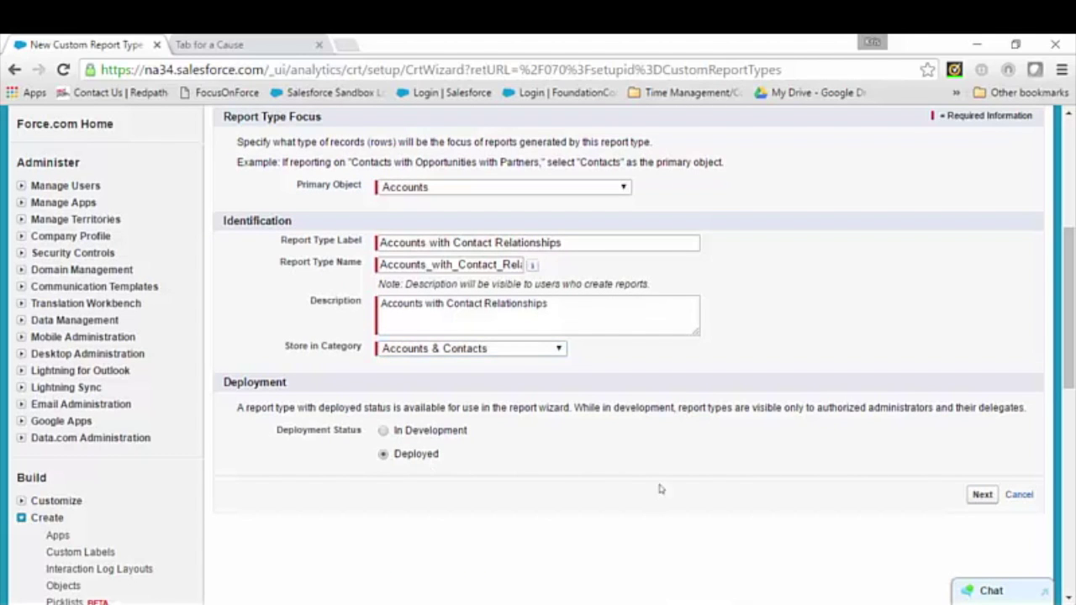
click(980, 496)
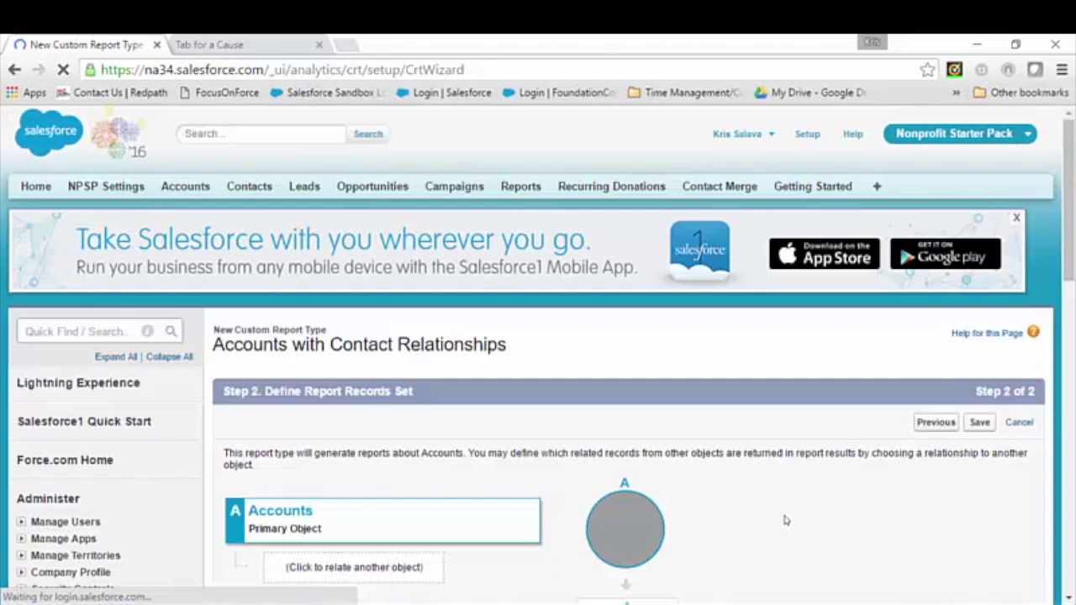
Relate Contact Relationships to Accounts as the second object and save the report type
scroll(772, 521, down, 2)
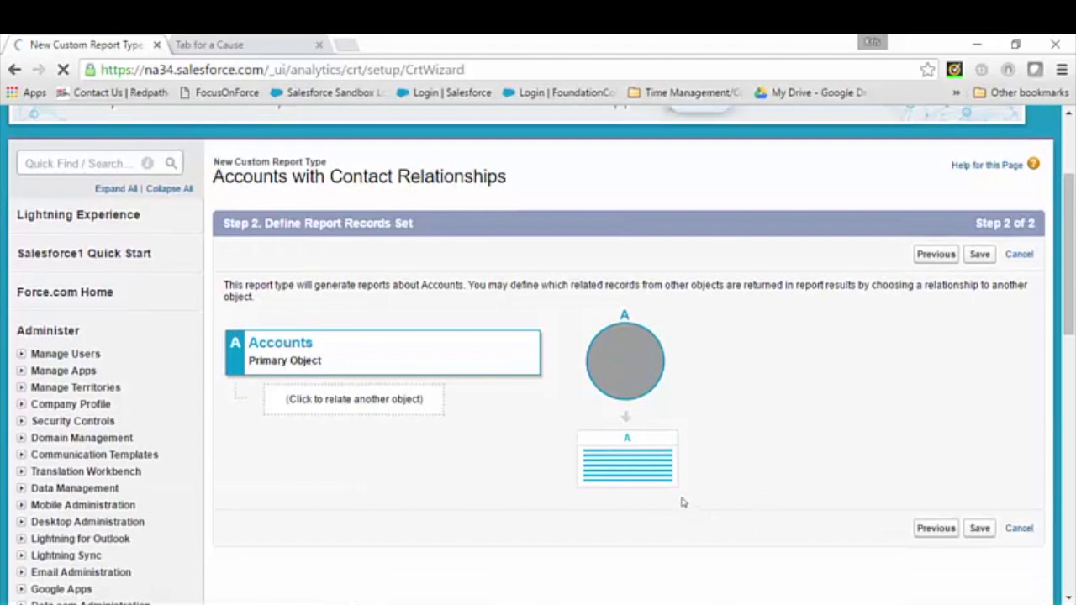
click(353, 401)
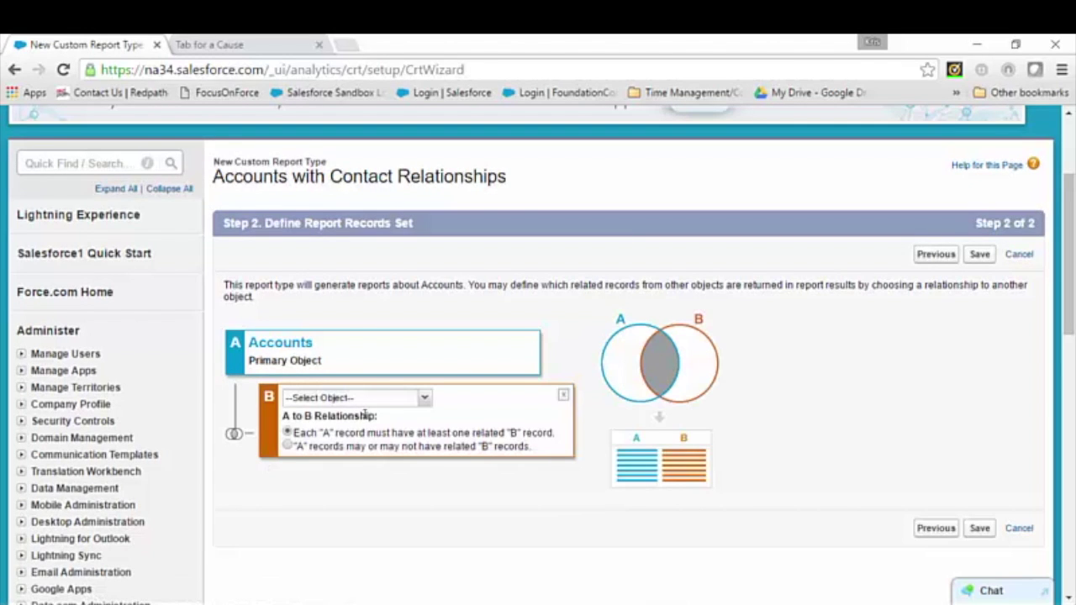
click(425, 398)
scroll(387, 370, down, 1)
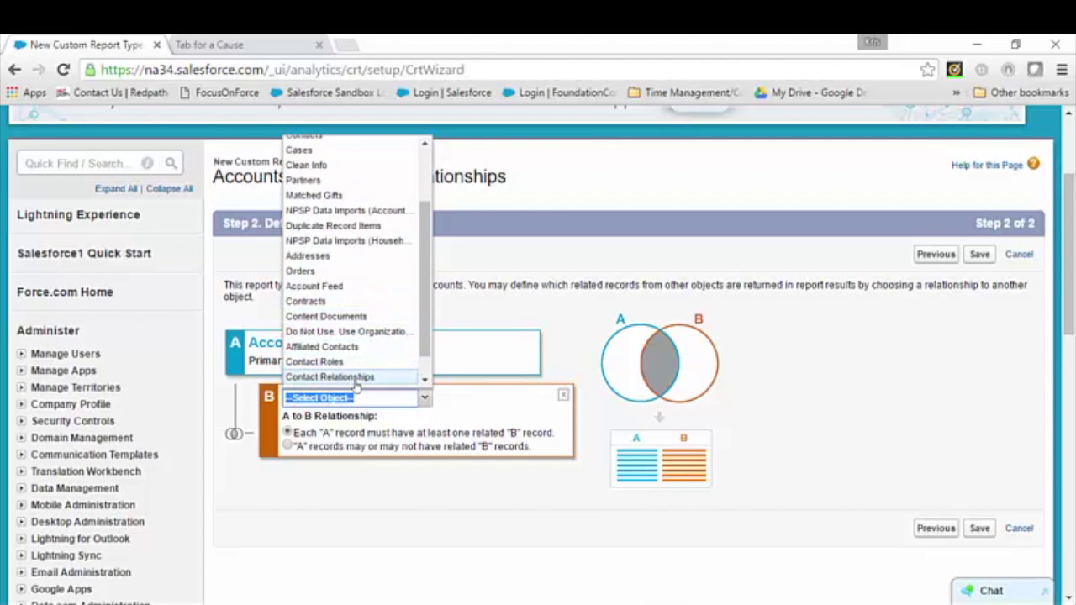
click(357, 378)
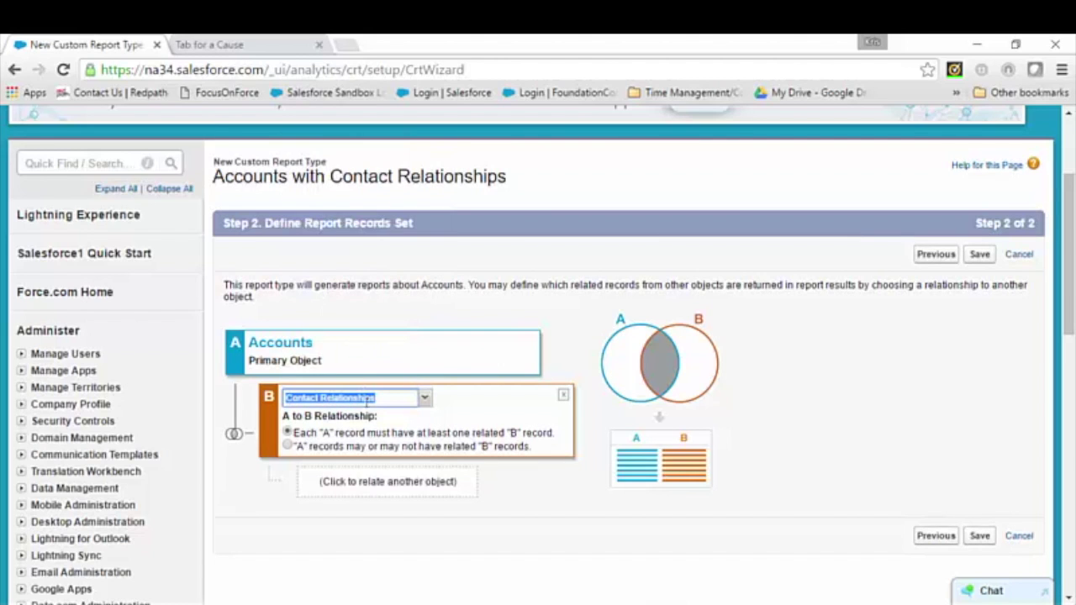
click(980, 536)
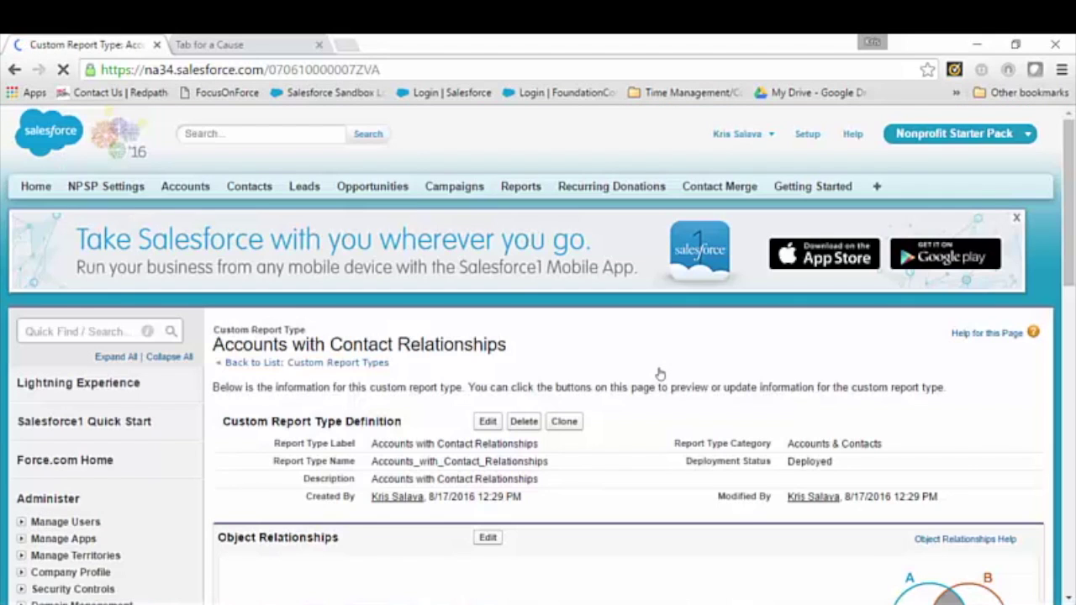
Start another custom report type with Contacts as the primary object and the label "Contacts with Account Relationships"
click(276, 365)
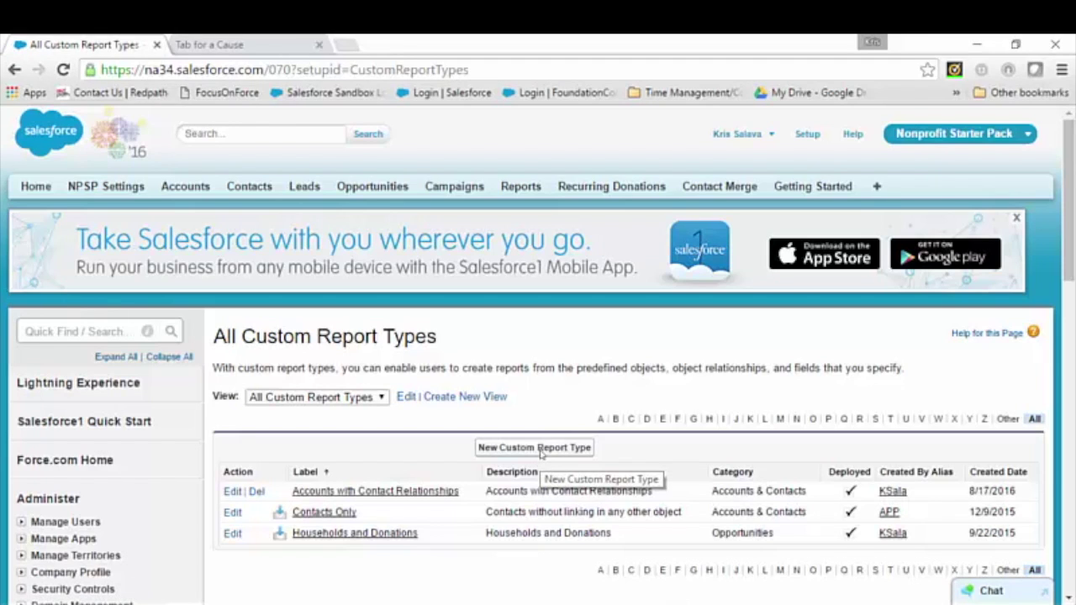
click(540, 448)
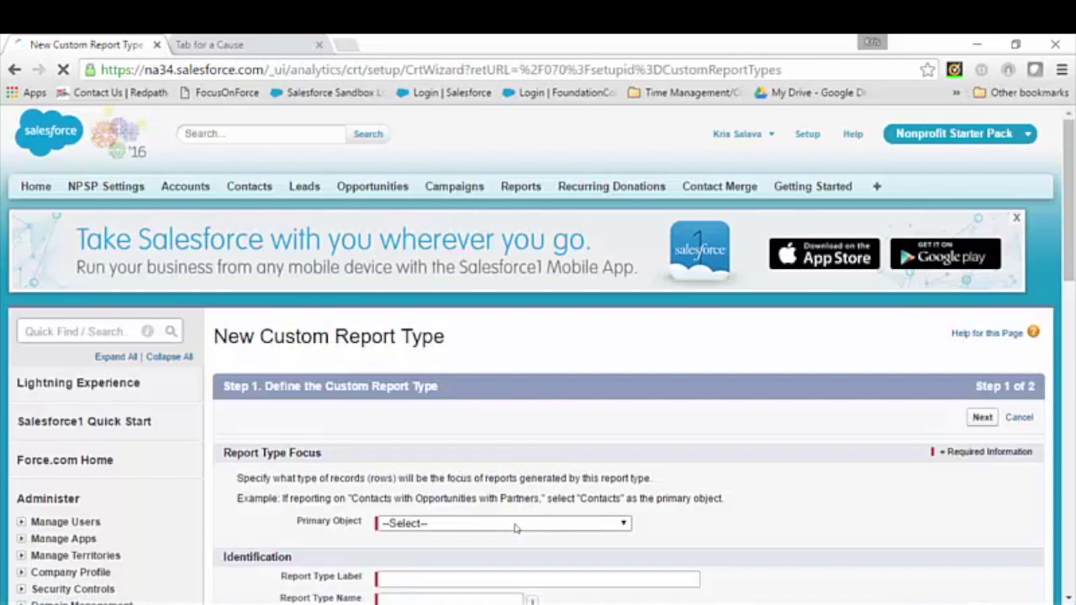
click(612, 525)
key(Return)
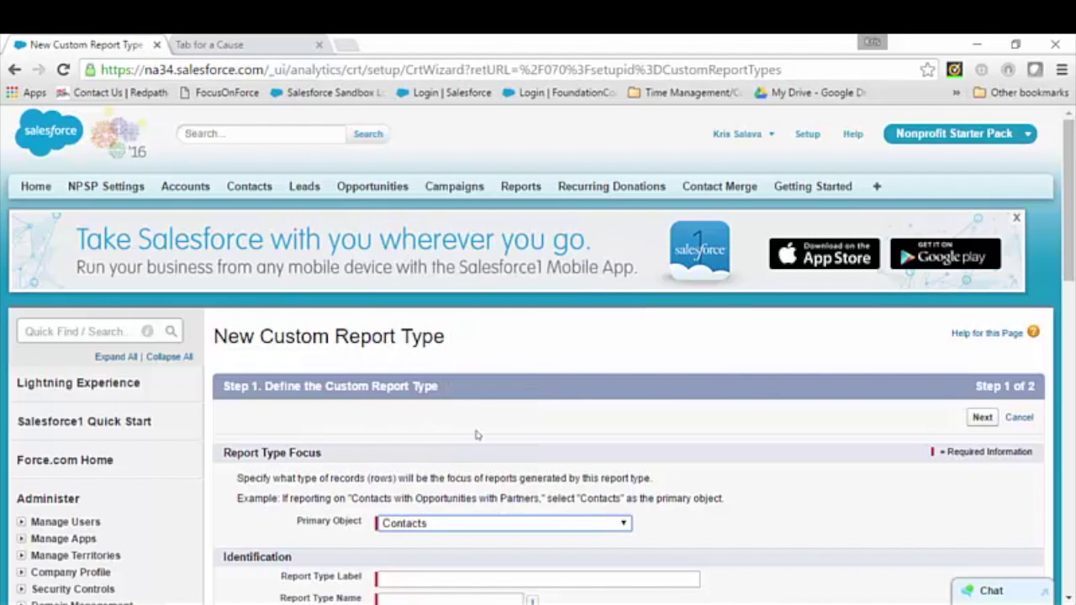
scroll(545, 527, down, 2)
click(428, 416)
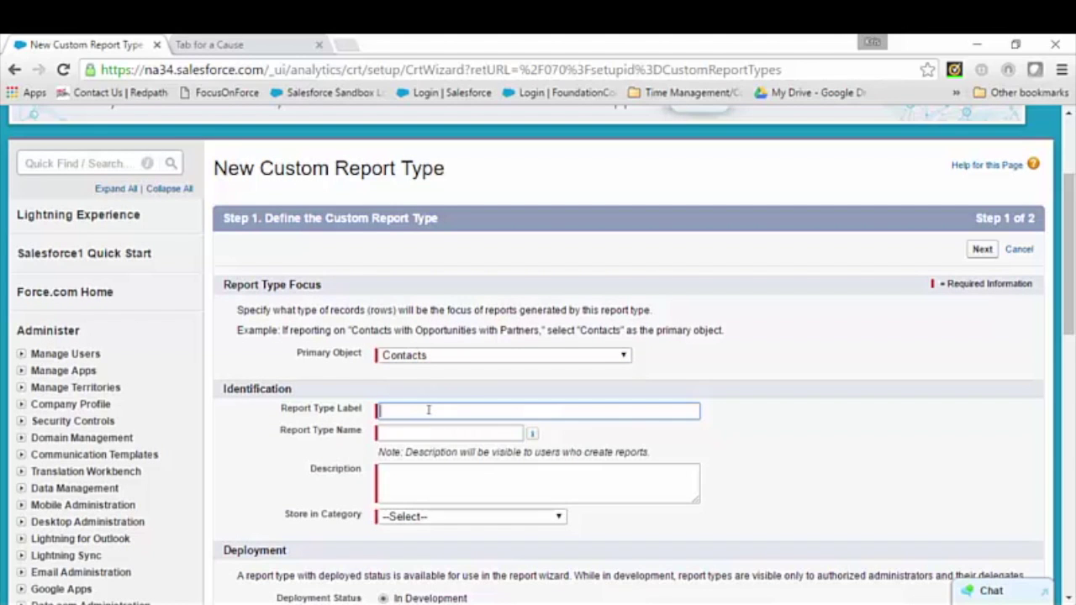
text(Contacts with Account Relationships)
Fill in the report type's description as "Contact with Account Relationships"
key(Tab)
key(Tab)
key(Tab)
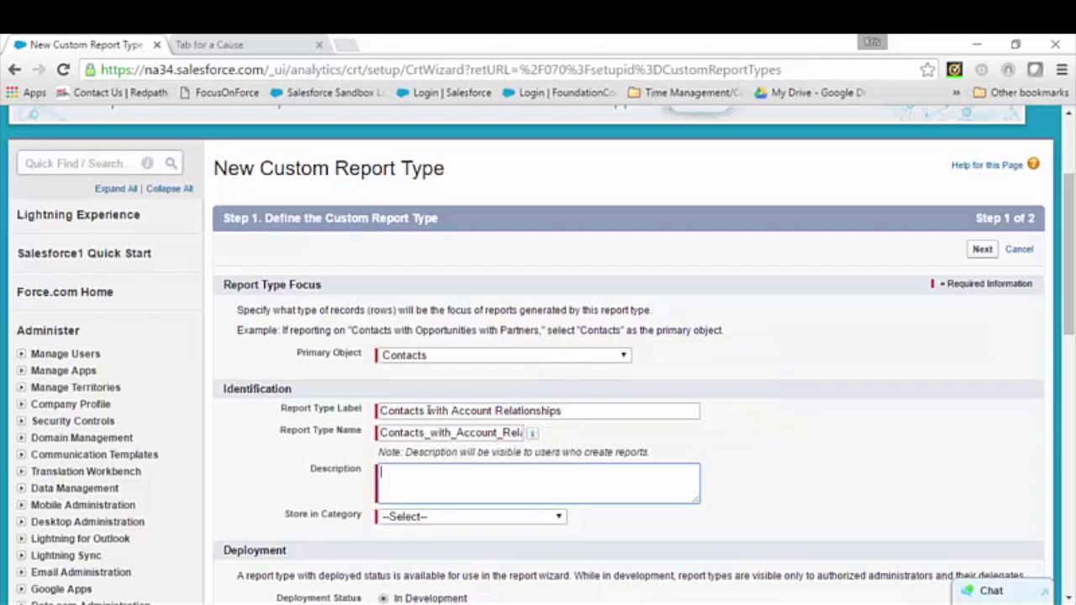
text(Contact with Accoutn)
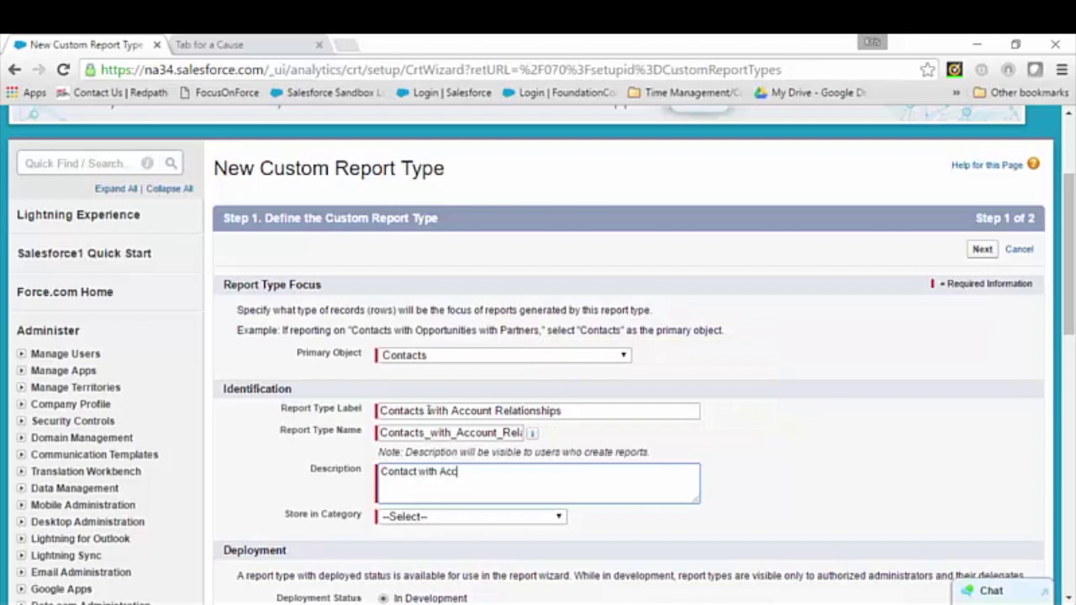
key(BackSpace)
key(BackSpace)
text(nt Relationships)
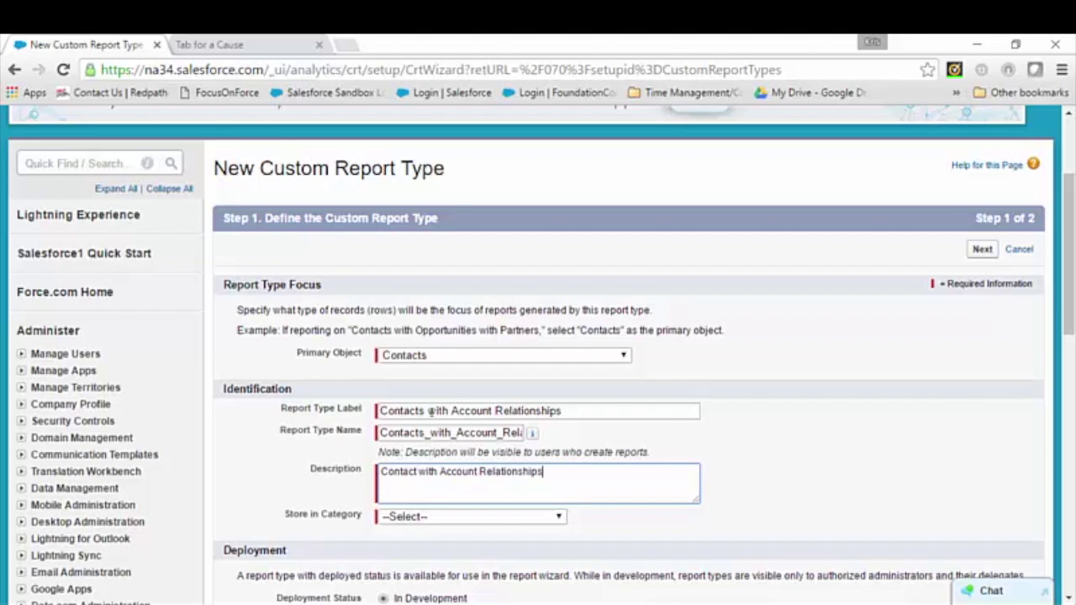
Store the report type in Accounts & Contacts, set its deployment status to Deployed and continue to the records set
click(420, 516)
click(440, 316)
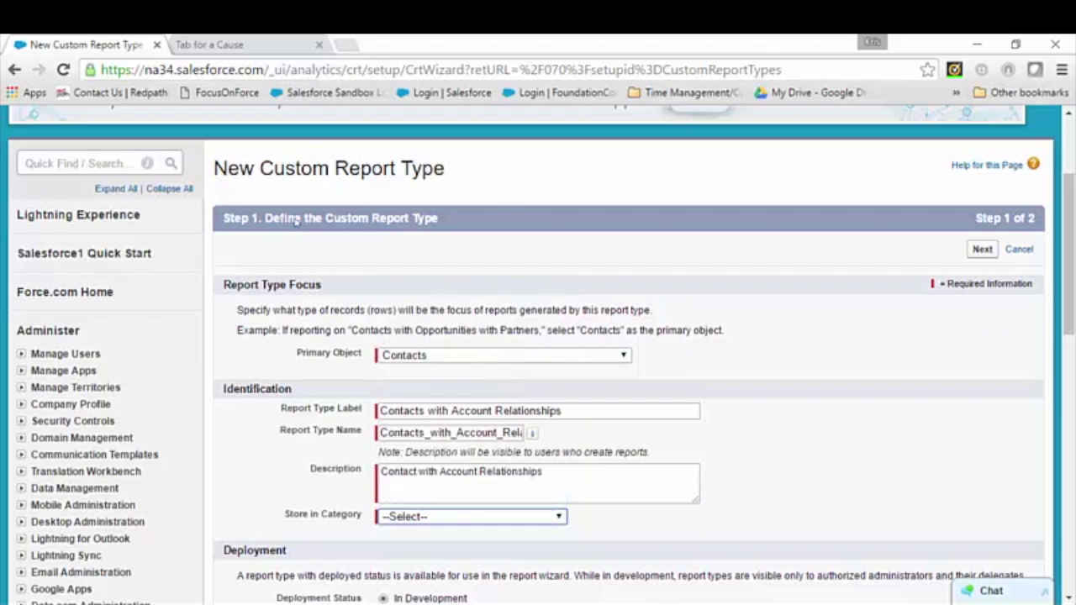
scroll(964, 481, down, 1)
scroll(884, 490, down, 2)
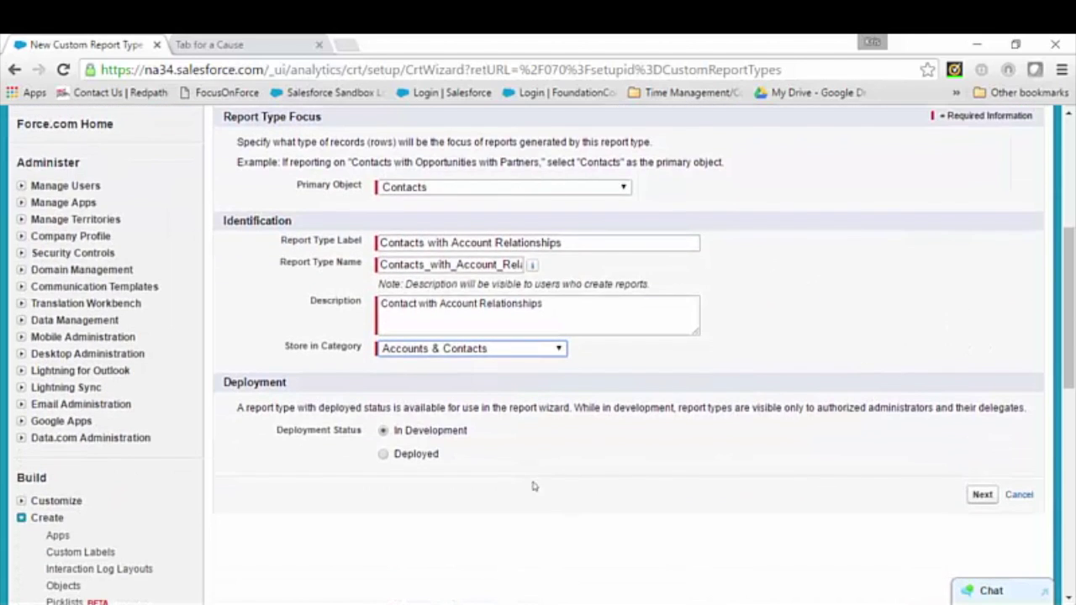
click(384, 455)
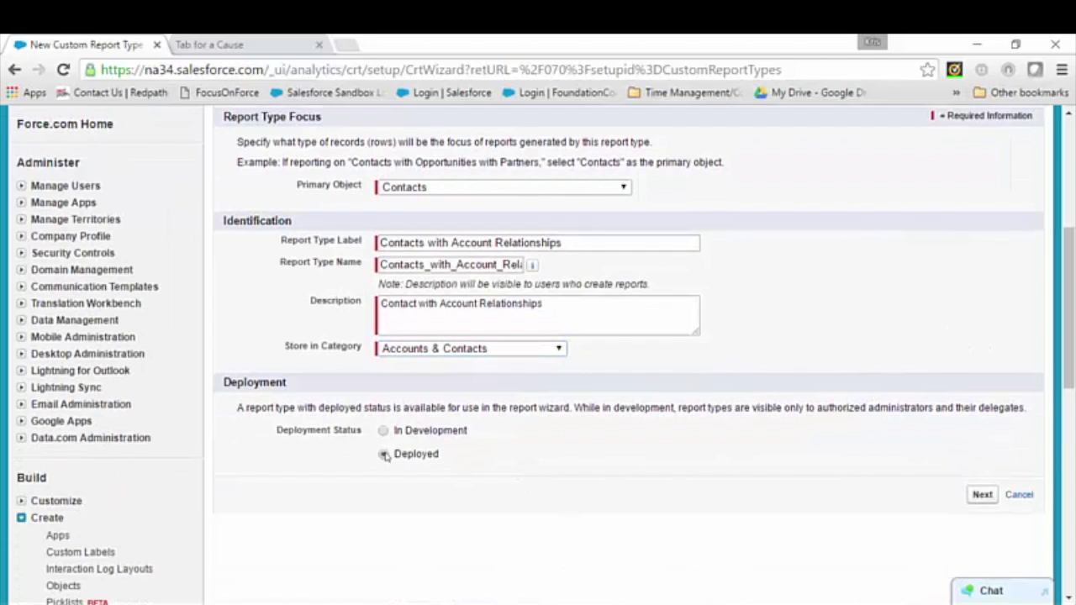
click(982, 495)
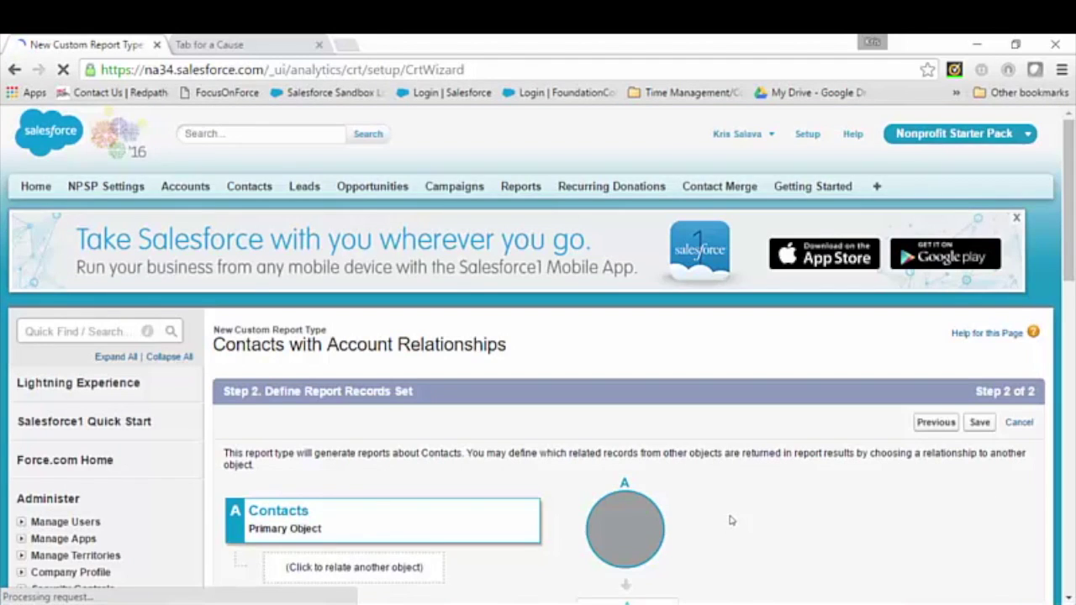
Relate Account Relationships to Contacts as the second object and save the report type
scroll(730, 519, down, 2)
click(381, 406)
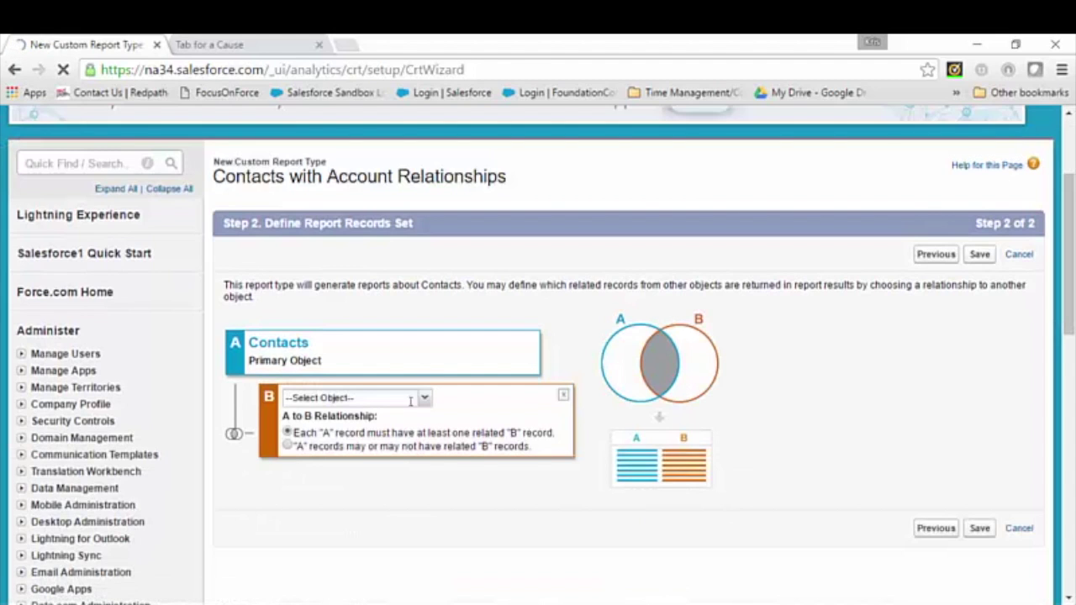
click(426, 399)
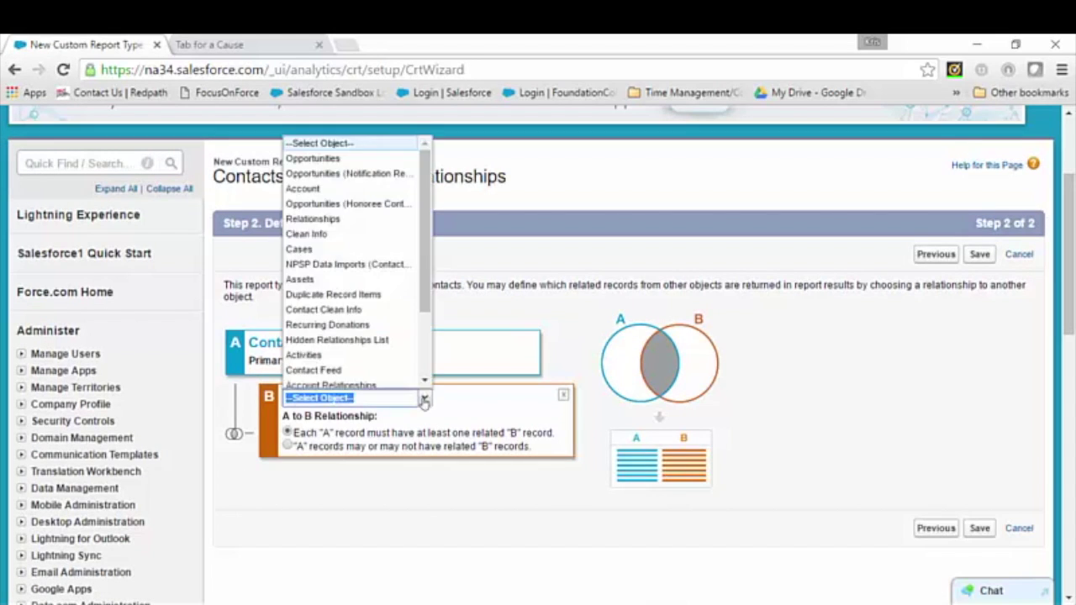
scroll(375, 323, down, 2)
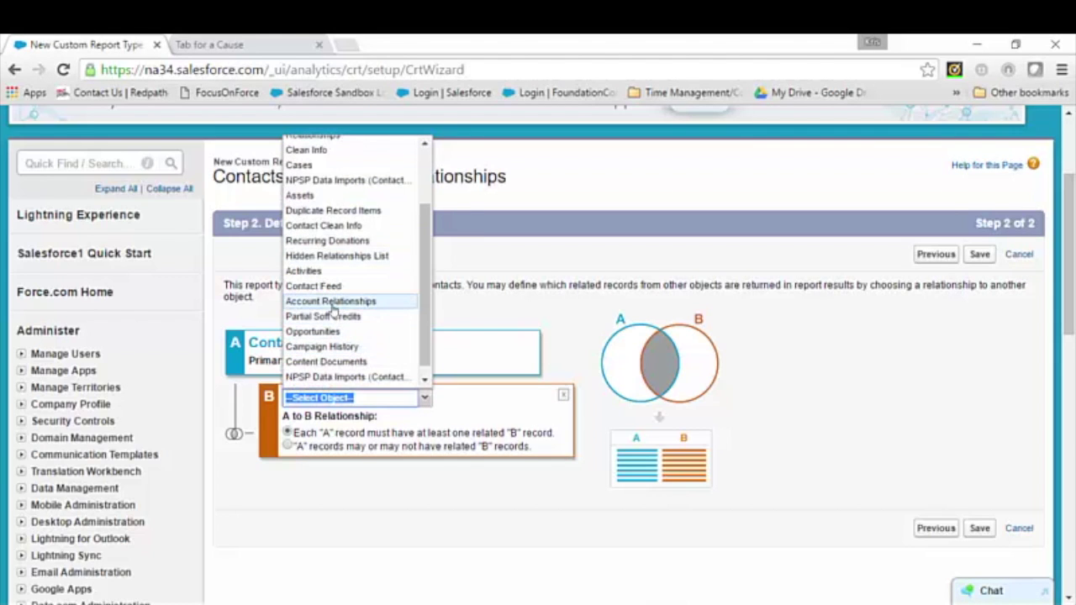
key(Return)
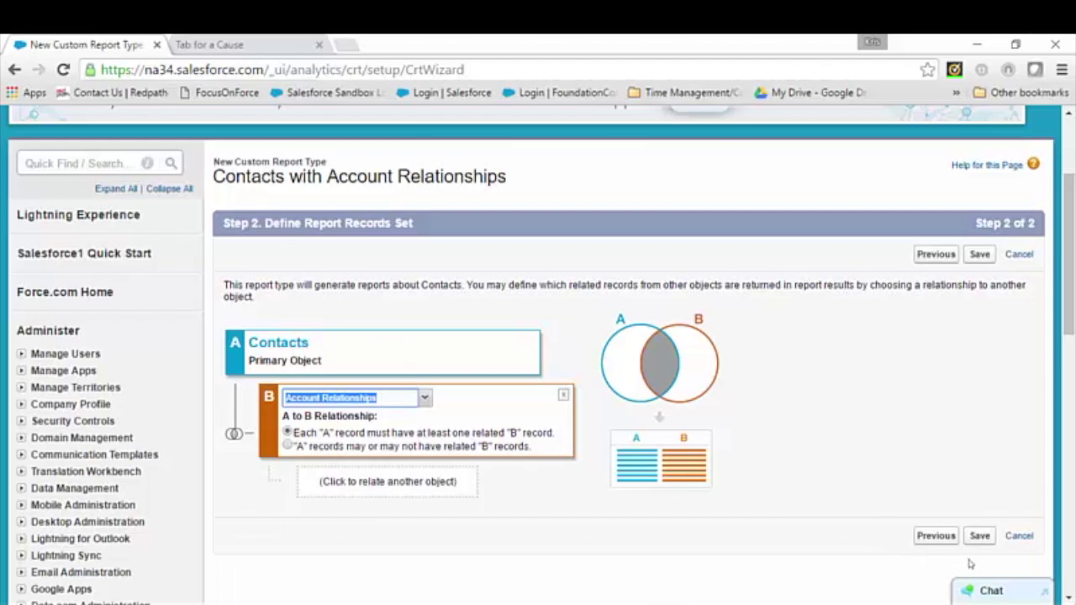
click(979, 536)
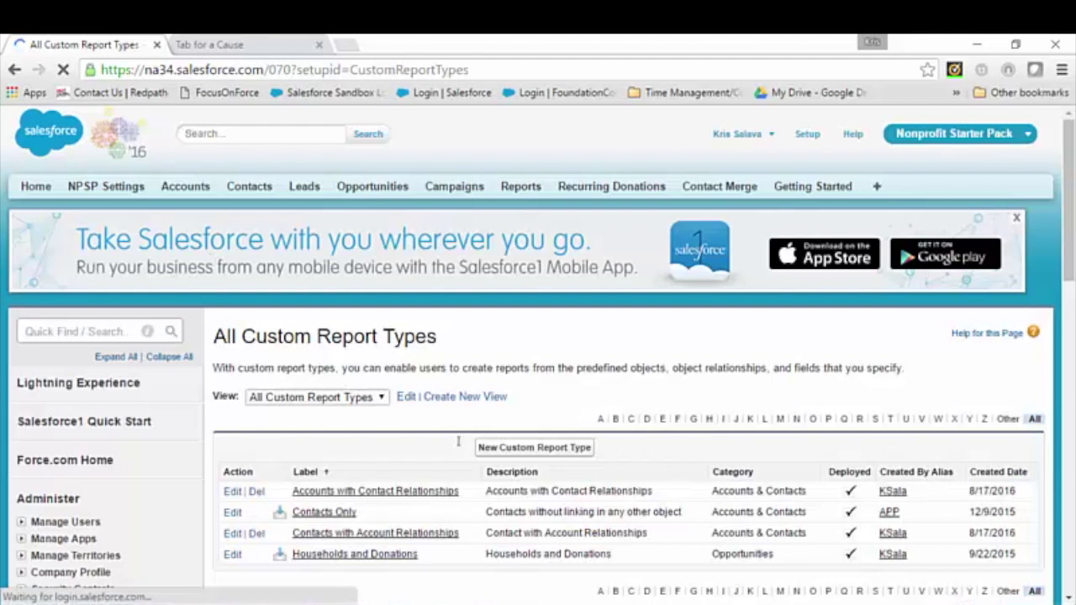
Start a new custom report type with Accounts as the primary object and the label "Accounts and Related Contacts w or wo Activities"
click(533, 454)
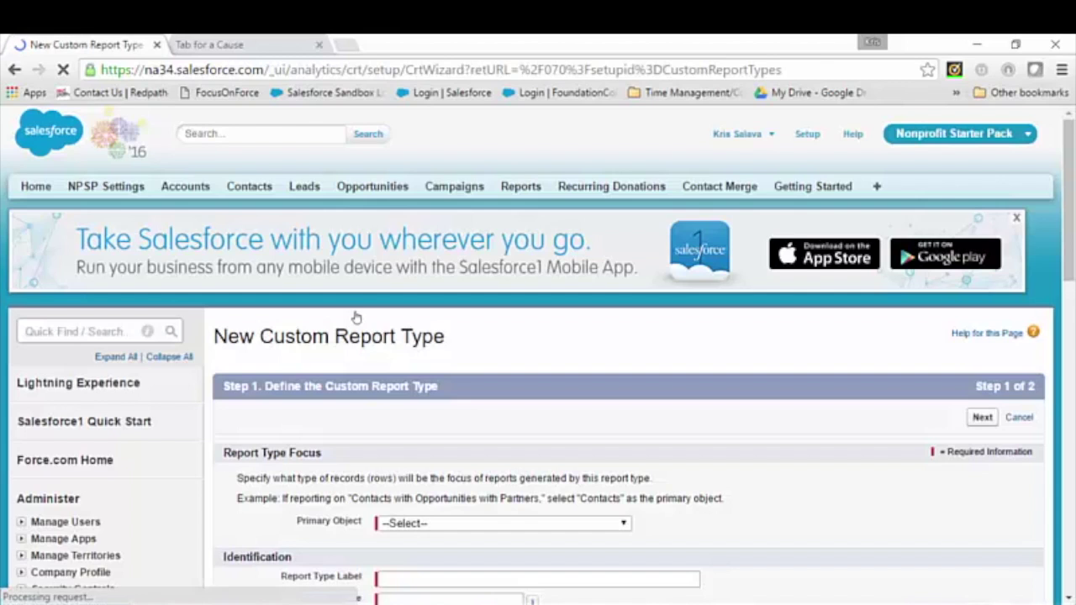
click(503, 524)
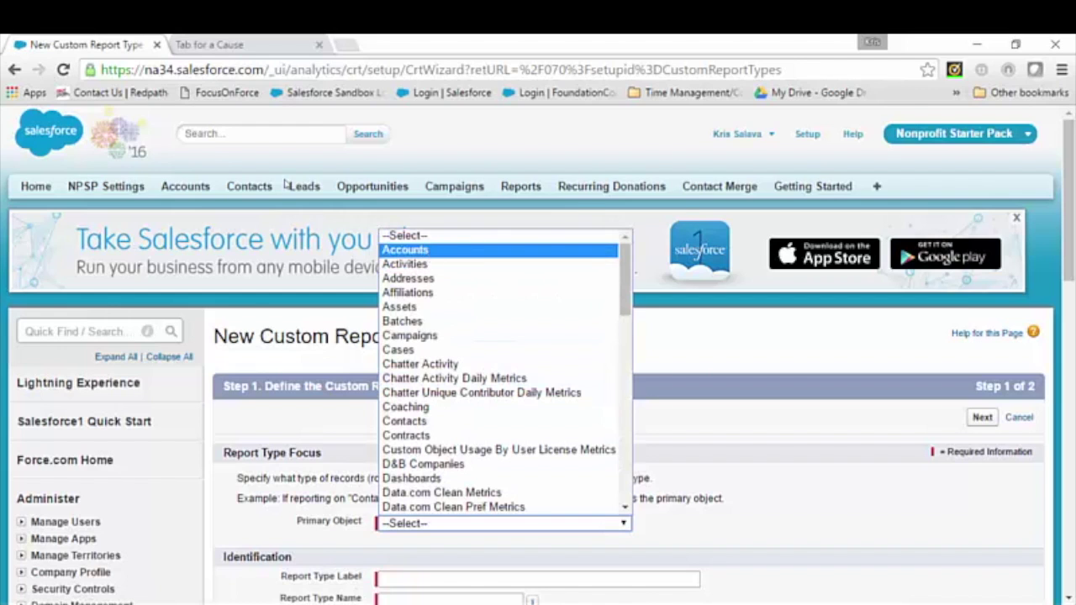
click(428, 251)
click(428, 579)
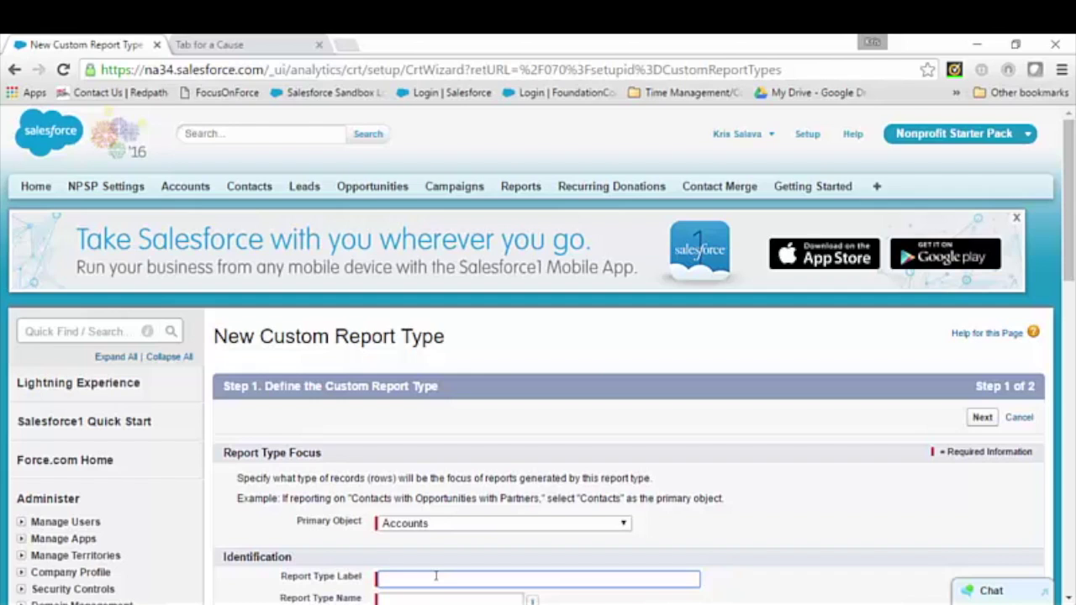
text(ccounts and Related Co)
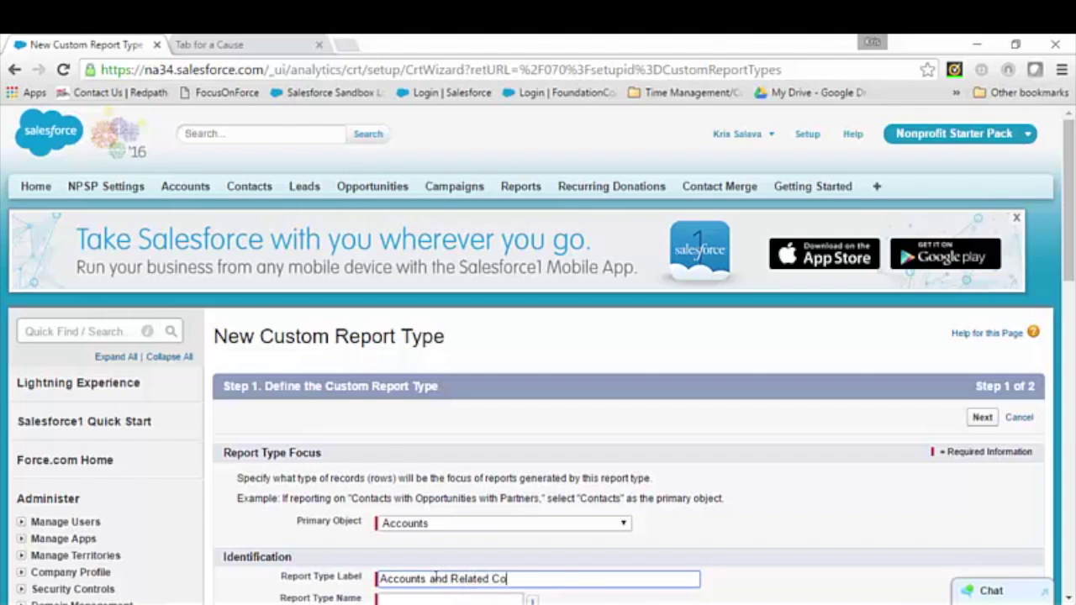
text(ntacts w or wo Activities)
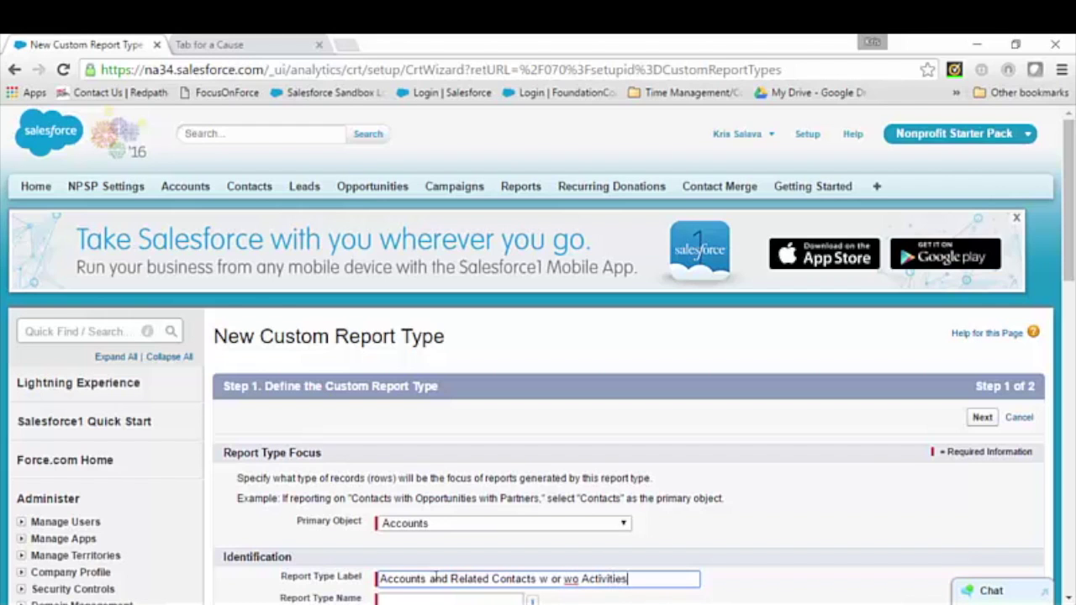
Keep the generated report type name and fill in the description as "Accounts and Related Contacts with or without Activities"
key(Tab)
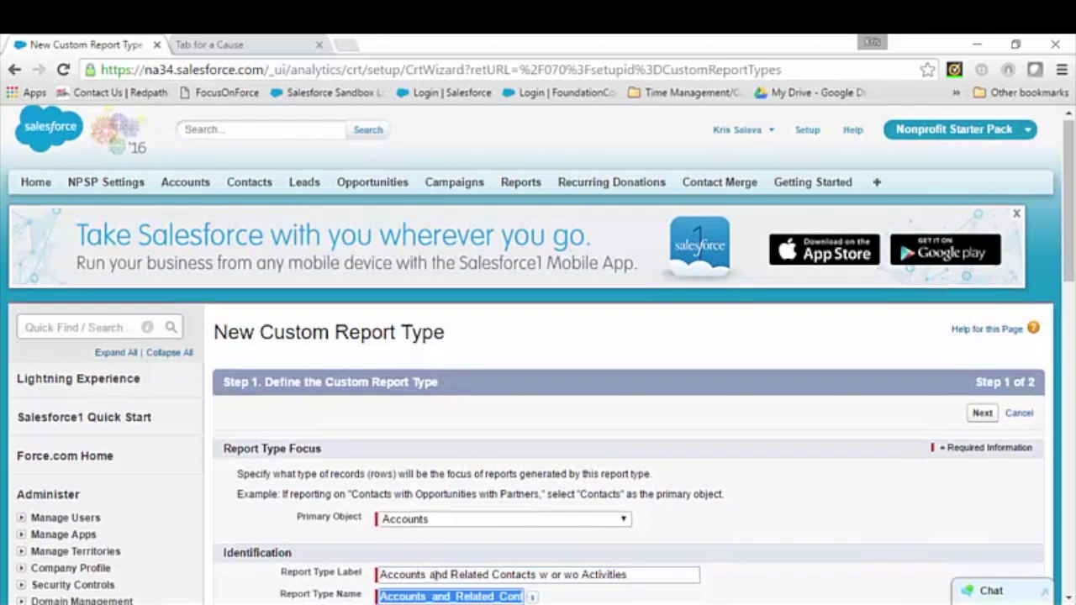
key(Tab)
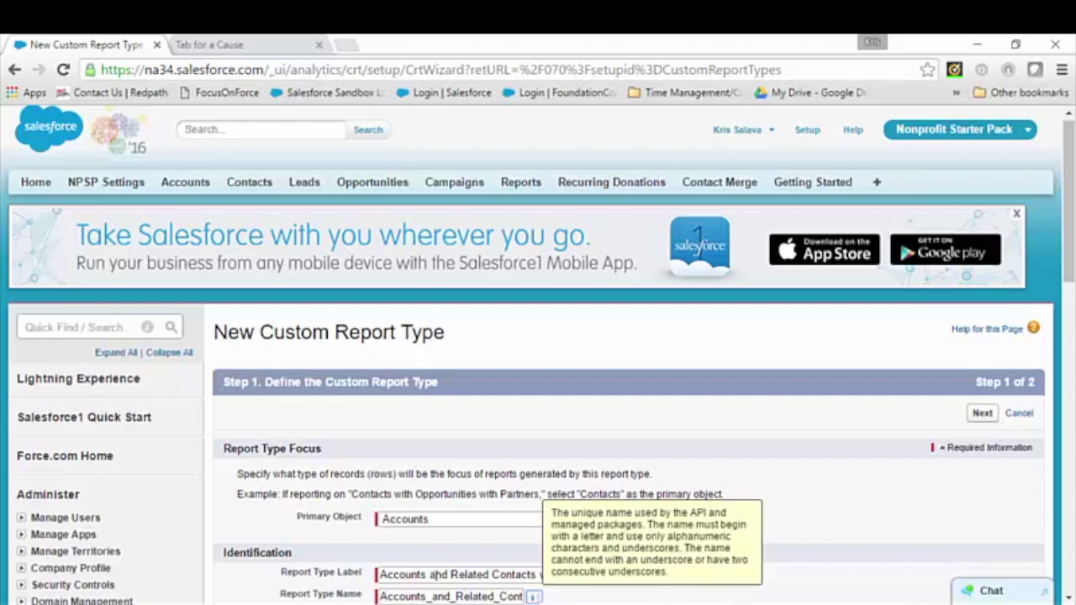
key(Tab)
text(Accounts and Rela)
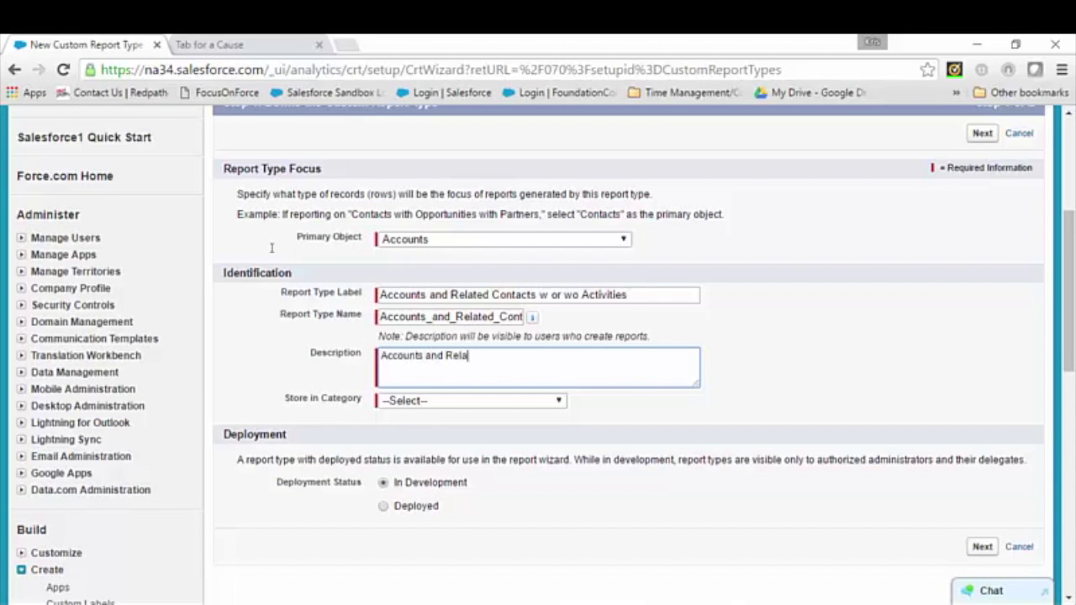
text(ted Contacts with or without Ac)
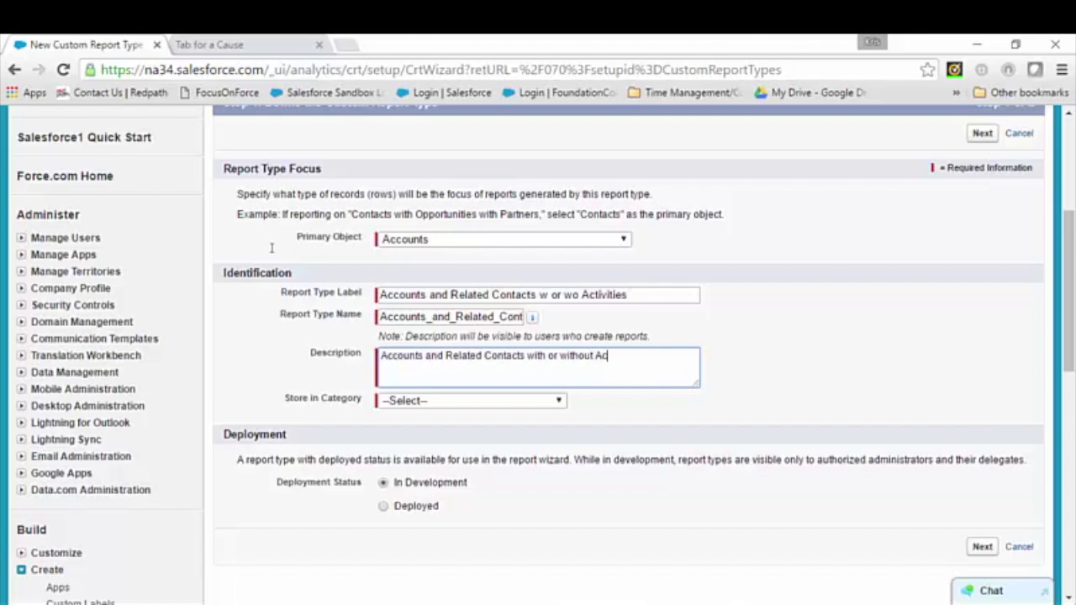
text(tivities)
Store the report type in Accounts & Contacts, set its deployment status to Deployed and continue to the records set
click(399, 402)
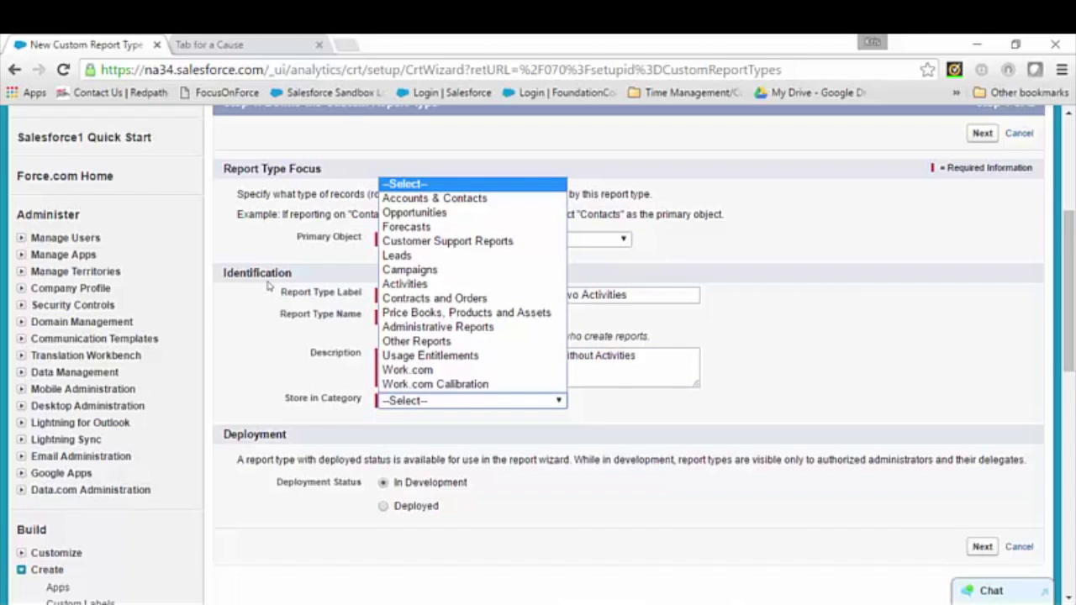
key(Down)
key(Down)
key(Up)
key(Return)
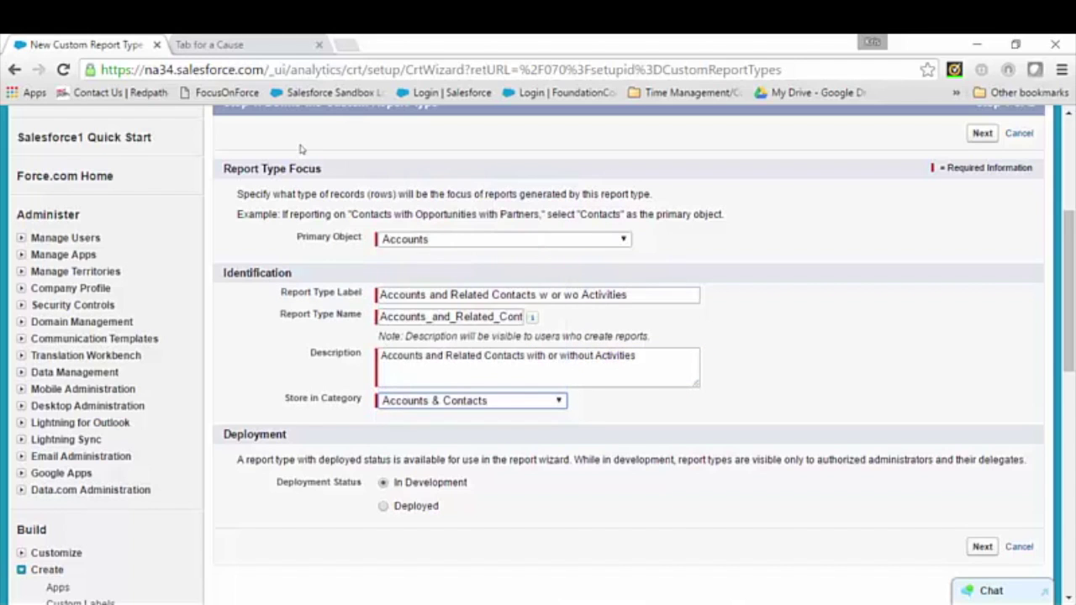
click(383, 506)
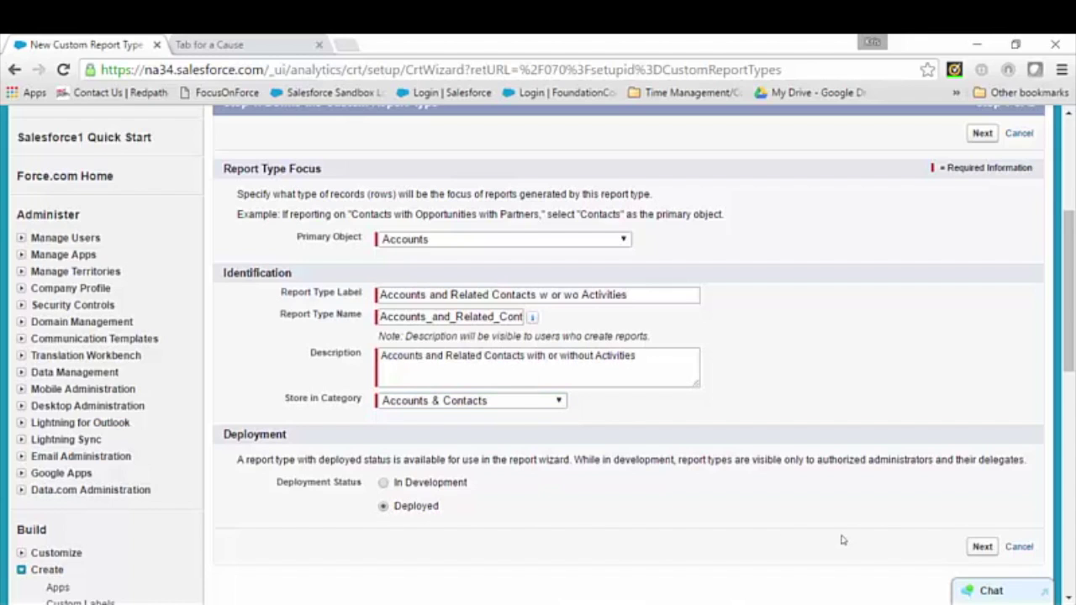
click(988, 547)
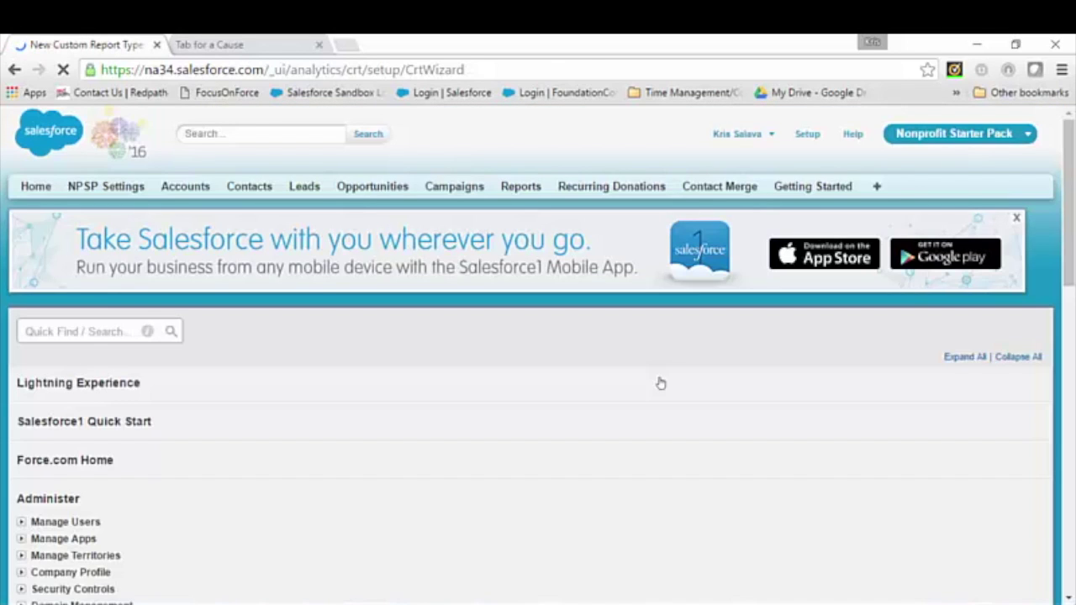
Relate Contact Relationships to Accounts as the second object of the report type
scroll(426, 526, down, 1)
click(376, 484)
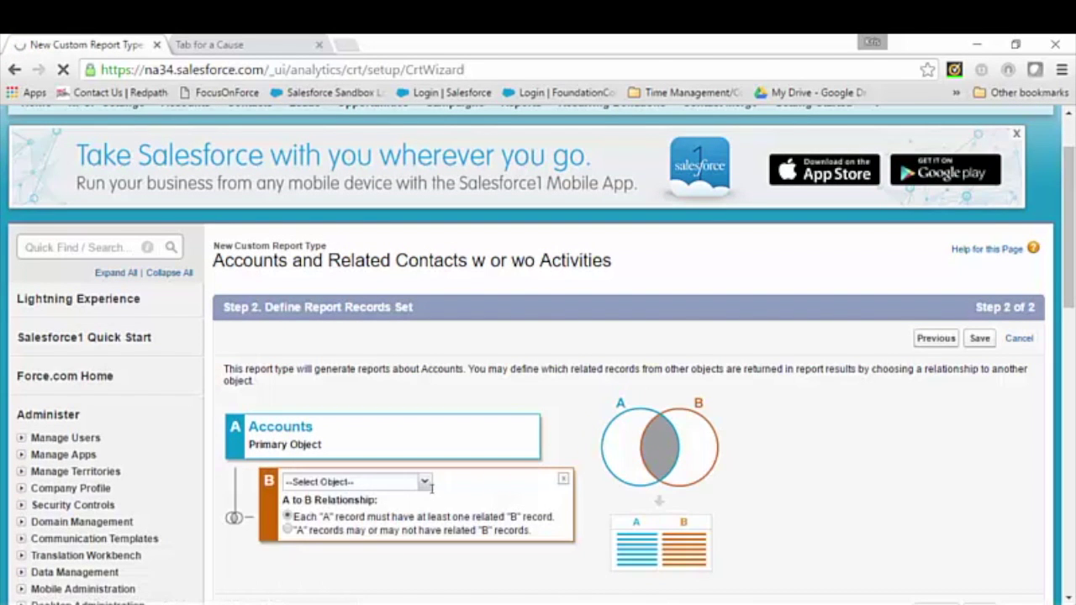
click(353, 482)
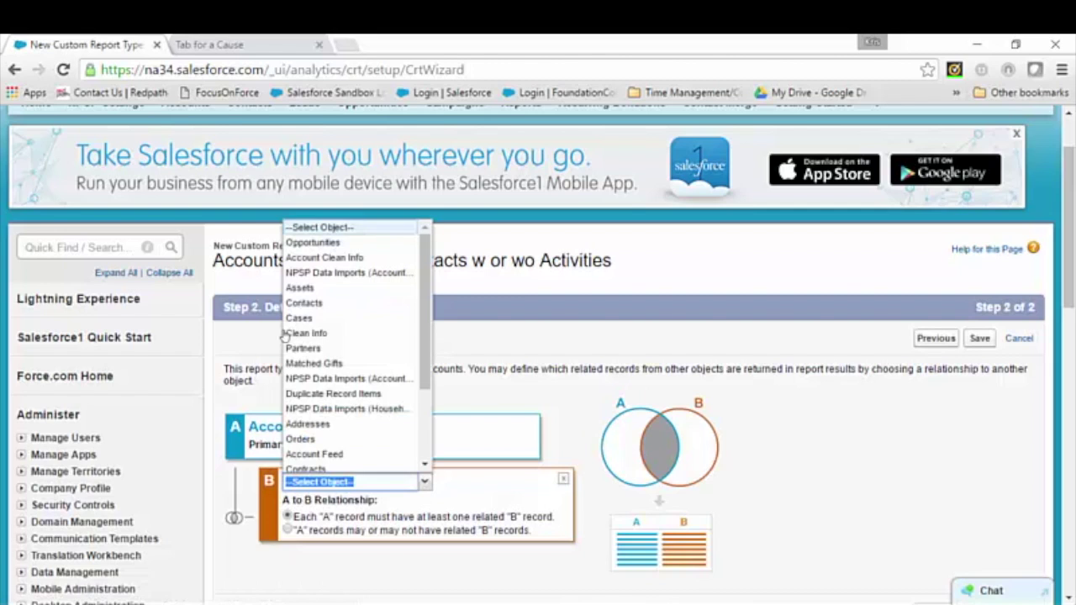
scroll(353, 378, down, 2)
click(331, 433)
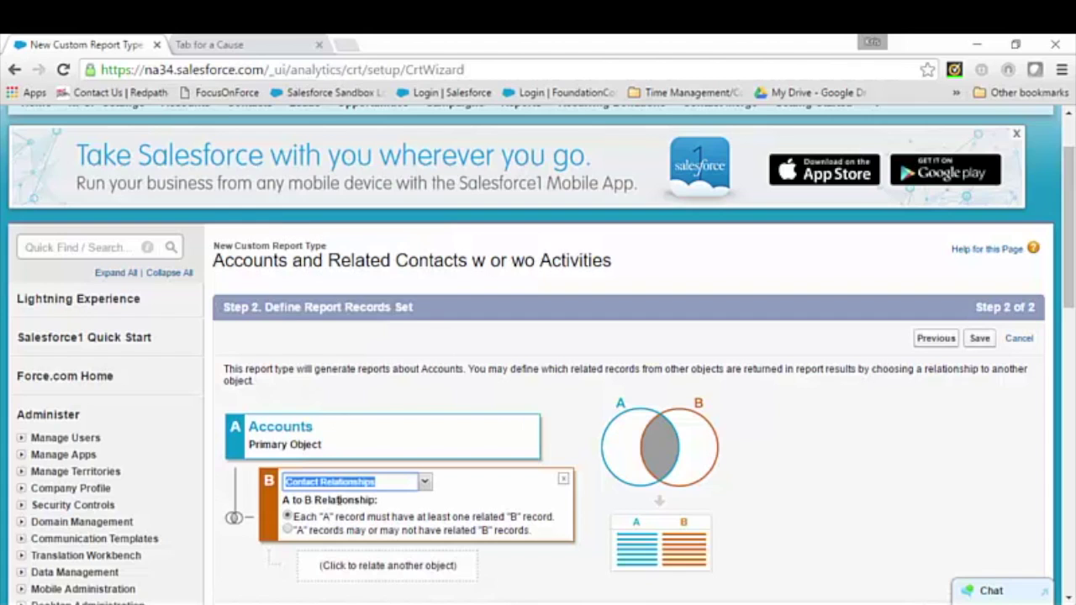
Relate Activities as the third object, allow "B" records with or without related "C" records, and save the report type
click(352, 563)
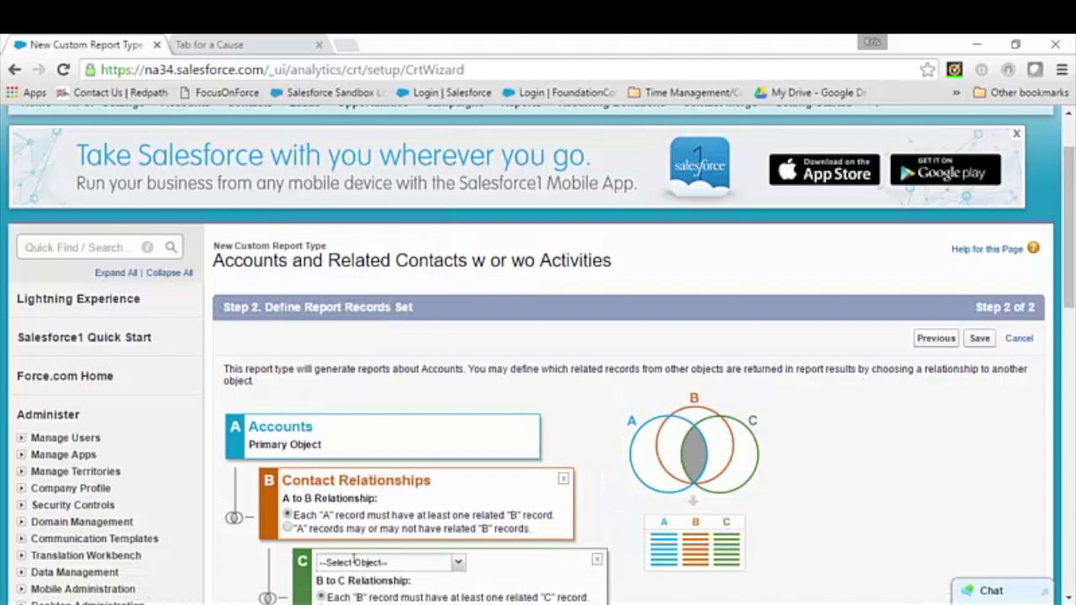
scroll(600, 573, down, 1)
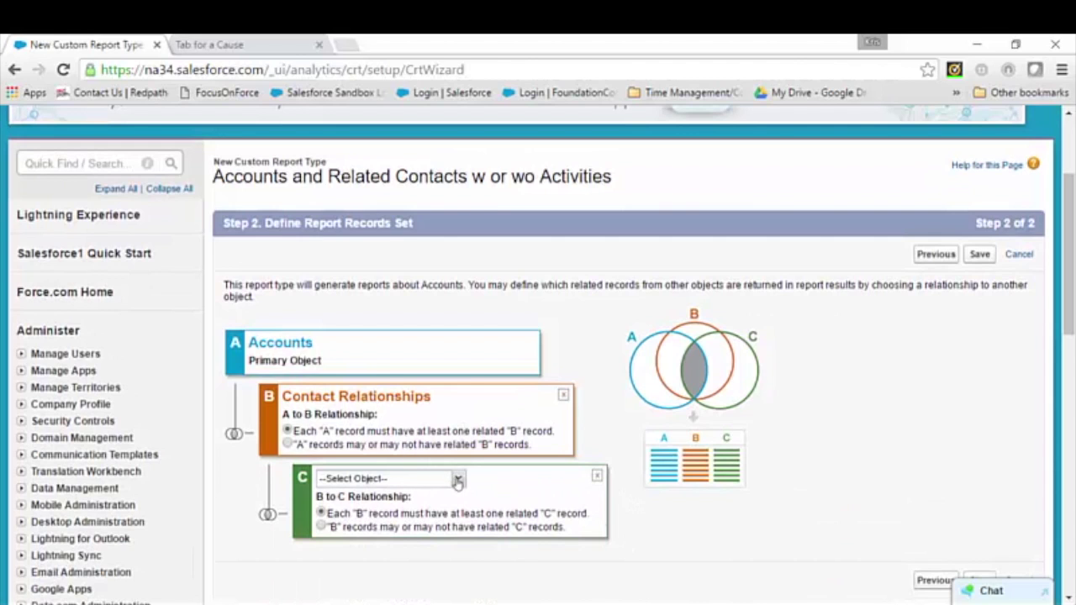
click(457, 478)
click(353, 437)
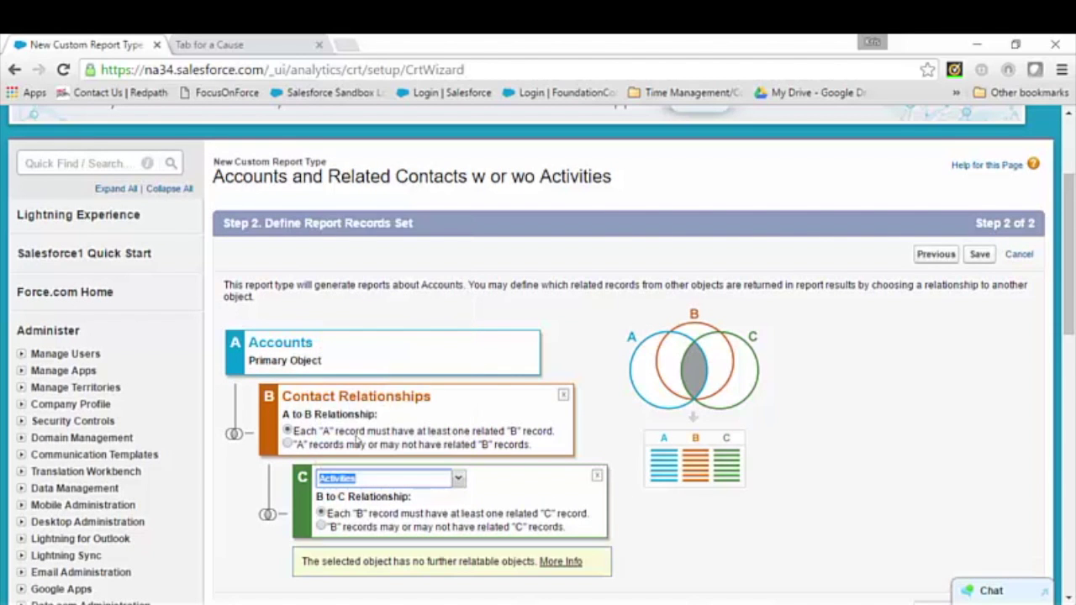
click(321, 526)
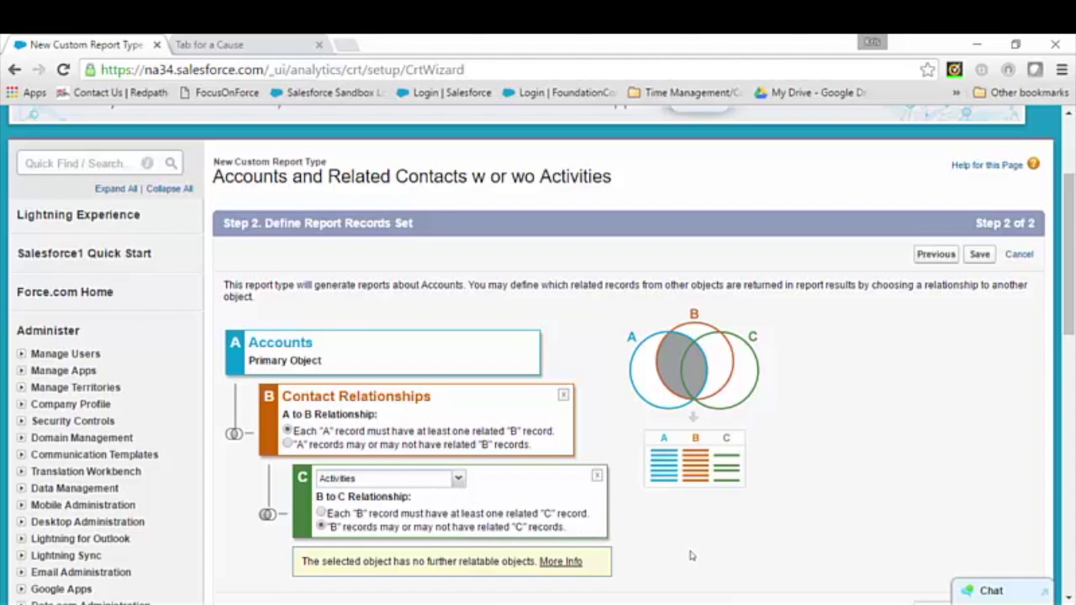
scroll(693, 557, down, 2)
click(979, 443)
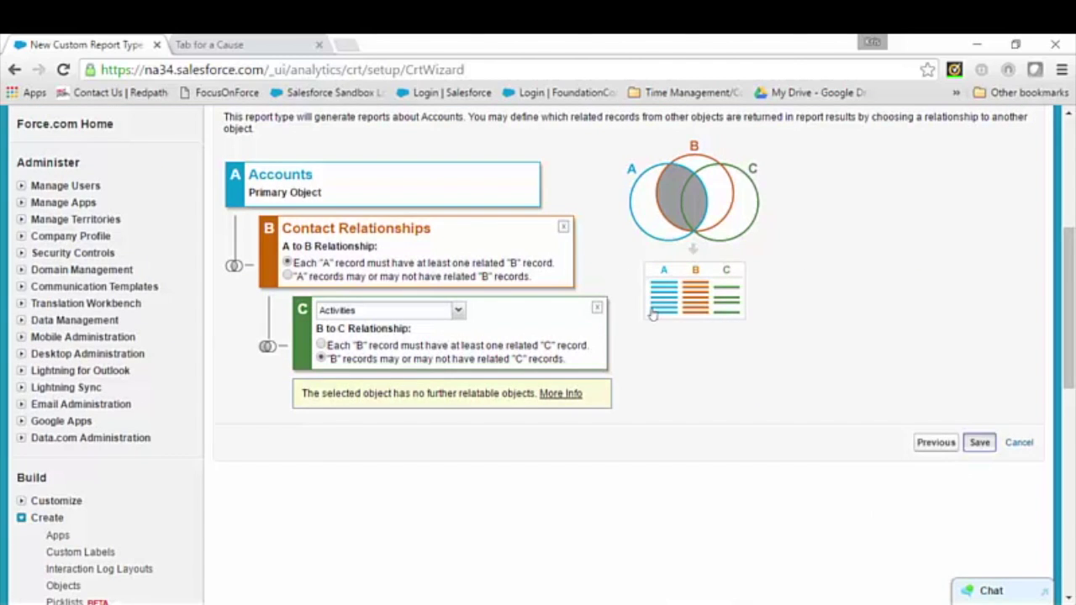